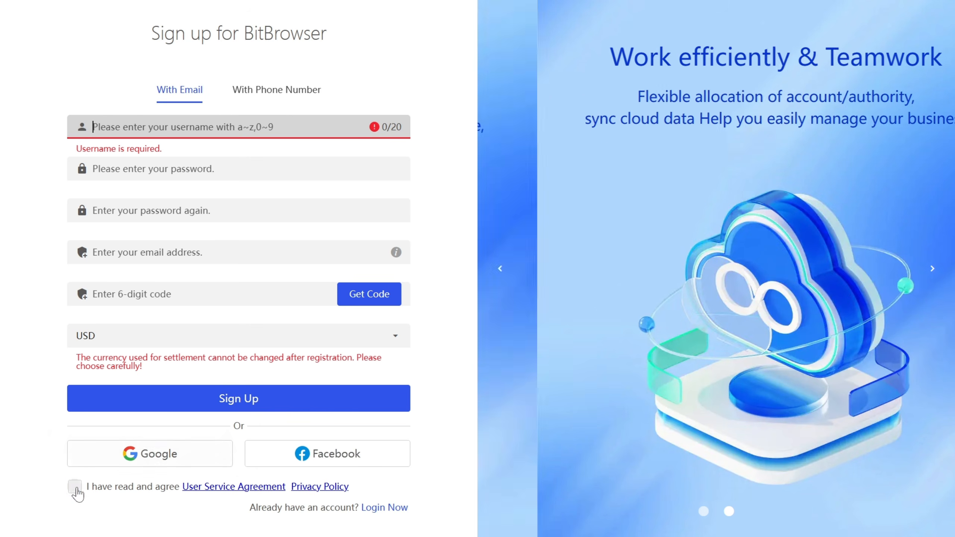
# - Sign up with a Google account and view the empty Browser Profiles list (0 of 10)
pyautogui.click(146, 457)
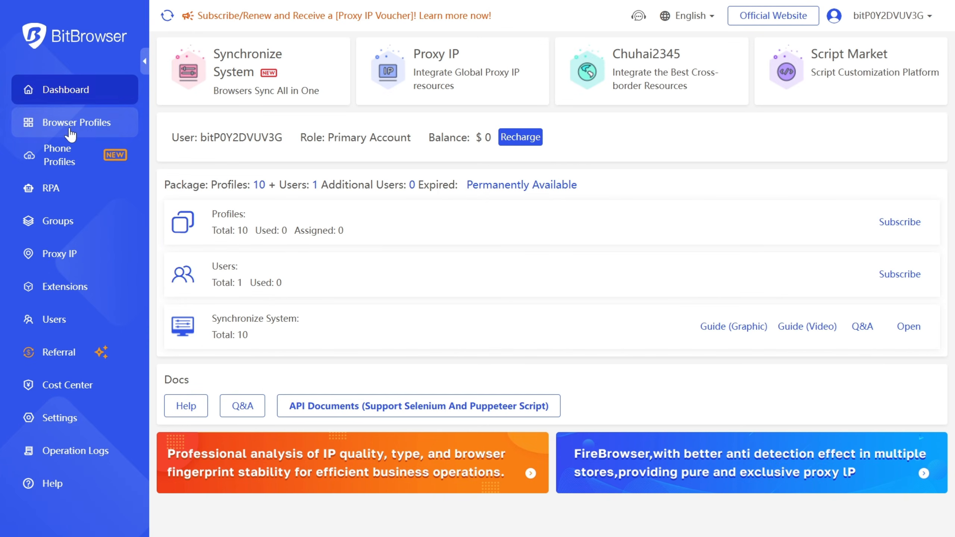
pyautogui.click(70, 131)
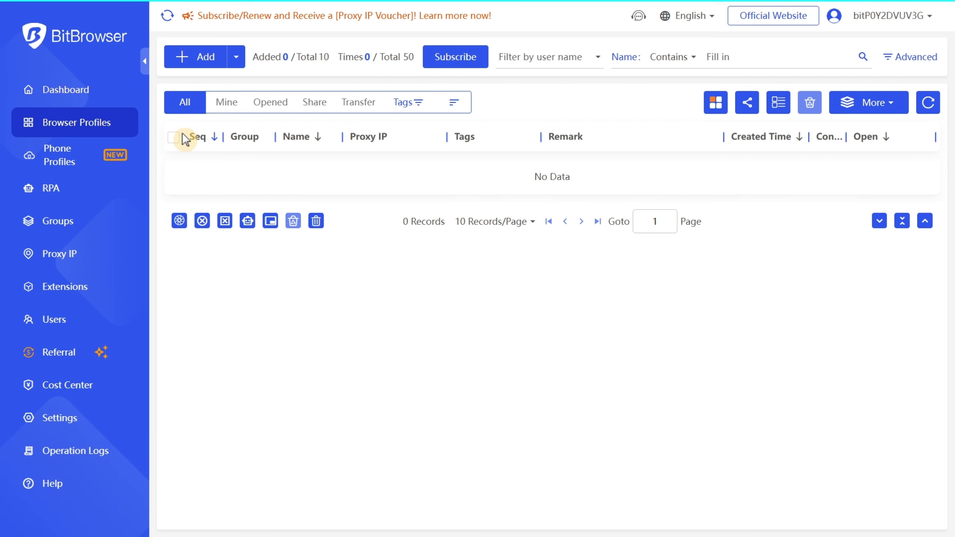
pyautogui.click(202, 60)
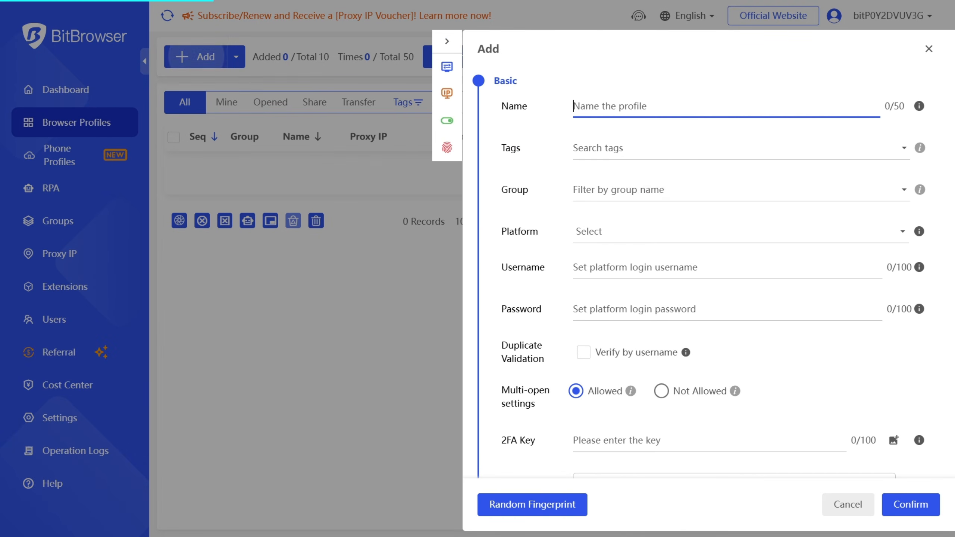
pyautogui.click(677, 107)
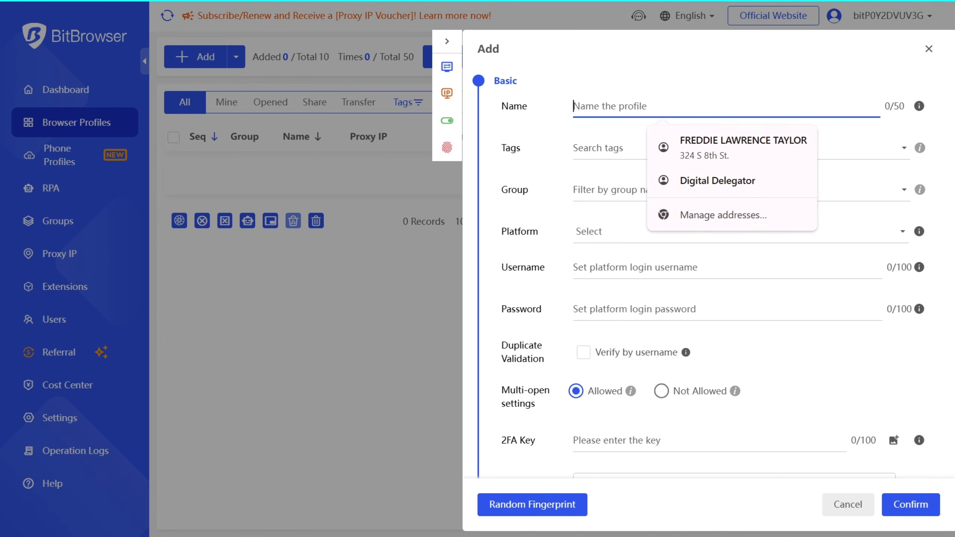
pyautogui.write('Tiktok')
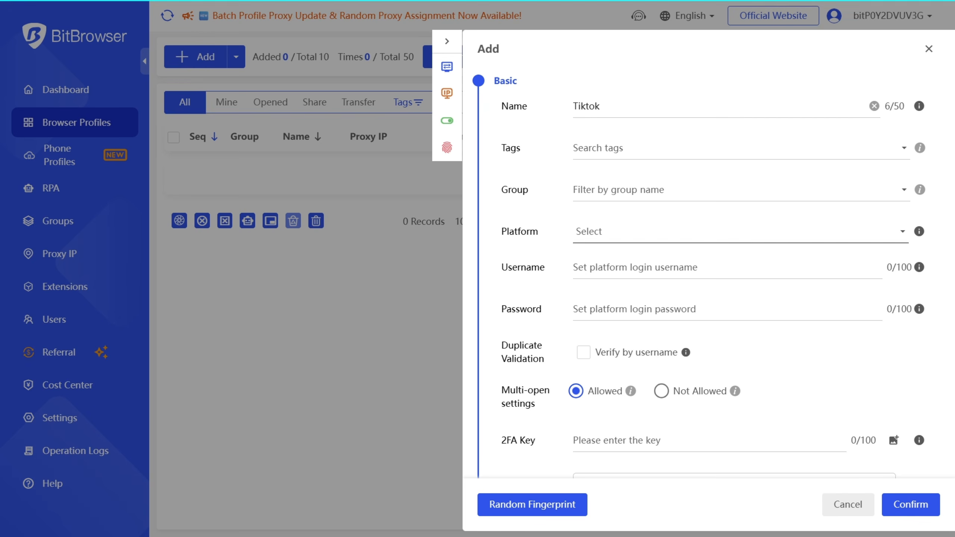
pyautogui.click(621, 241)
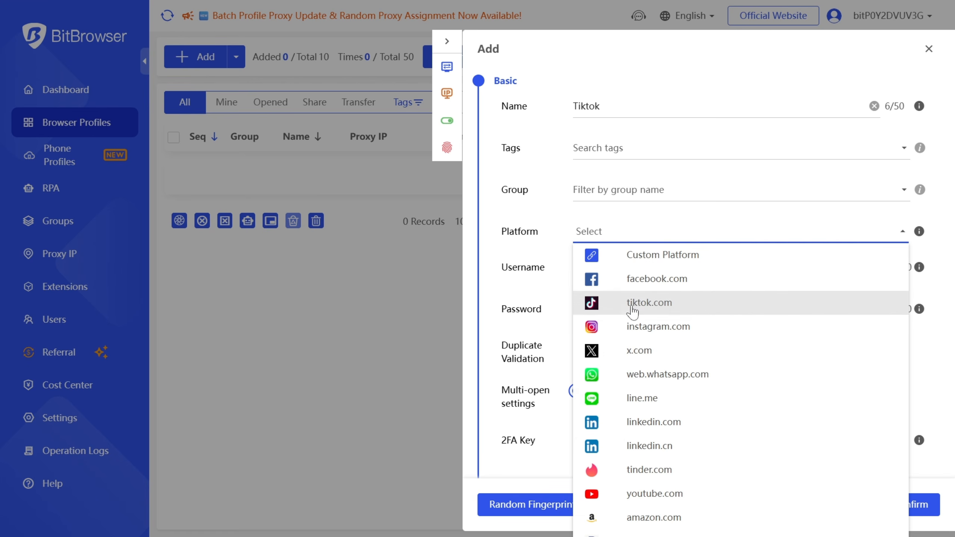
pyautogui.click(633, 305)
pyautogui.click(634, 268)
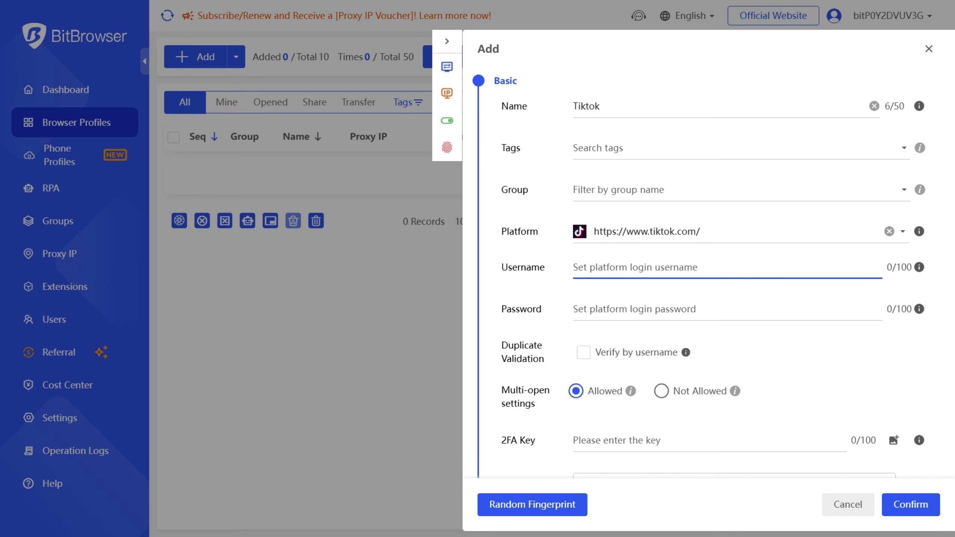
pyautogui.scroll(-2, 584, 277)
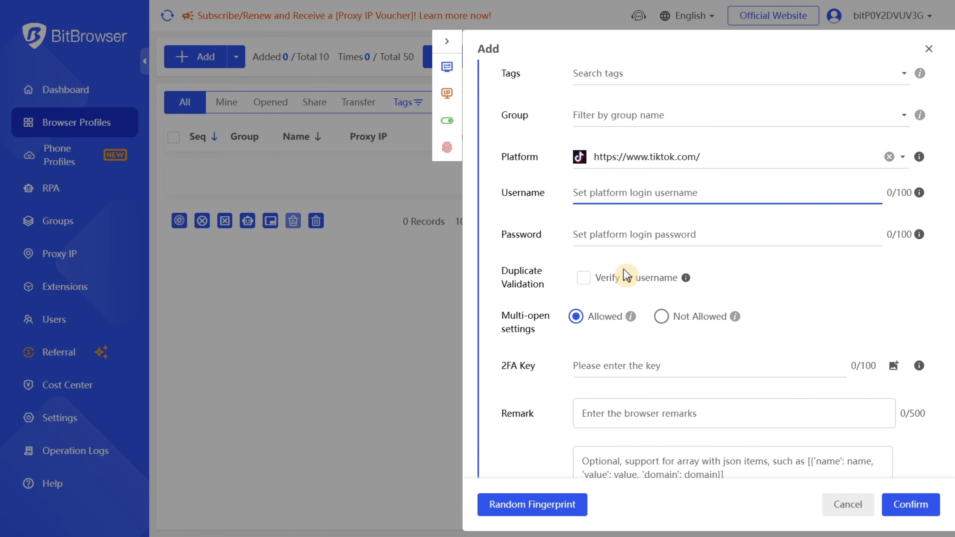
pyautogui.scroll(-10, 682, 209)
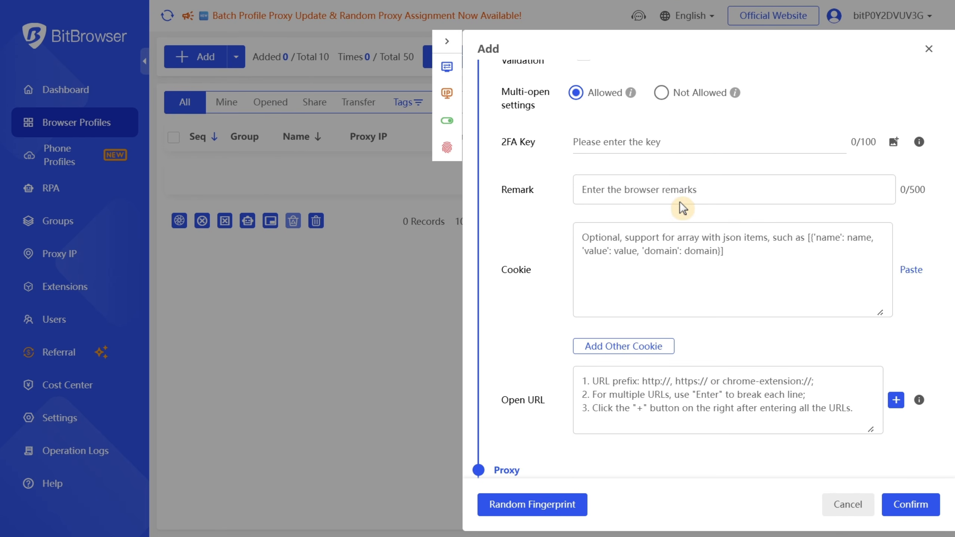
pyautogui.scroll(-4, 682, 208)
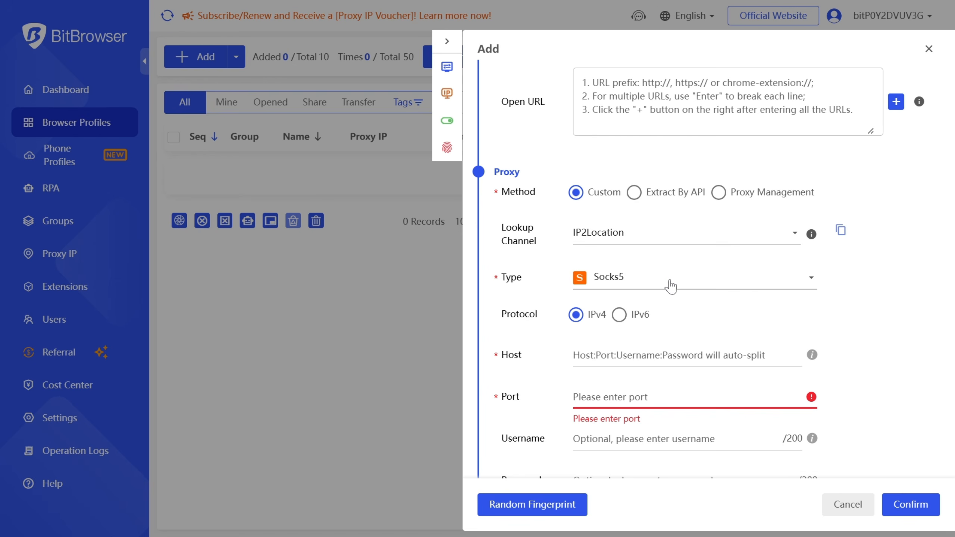
# - Set an HTTP proxy 38.154.203.95:5863 with login credentials and verify it resolves to Piscataway, New Jersey
pyautogui.click(808, 283)
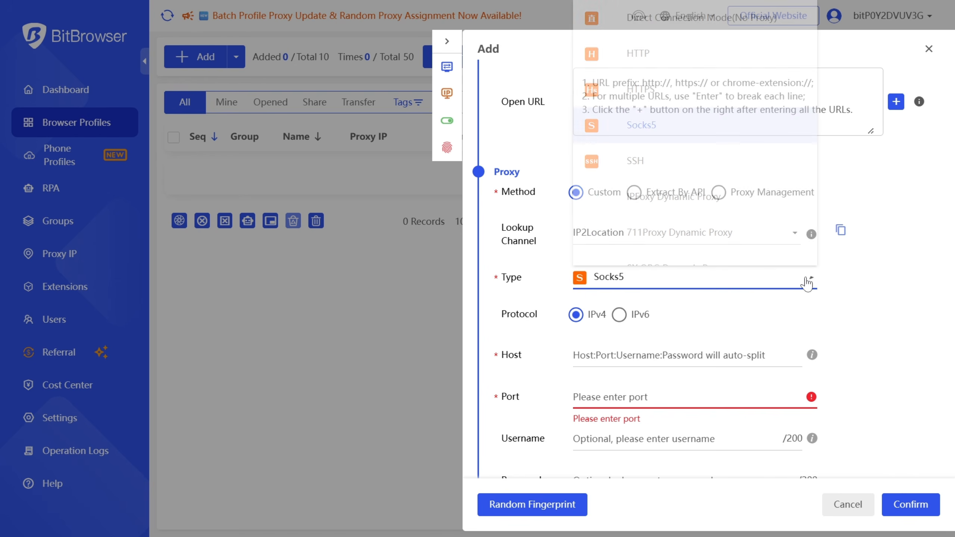
pyautogui.click(649, 64)
pyautogui.scroll(-3, 646, 66)
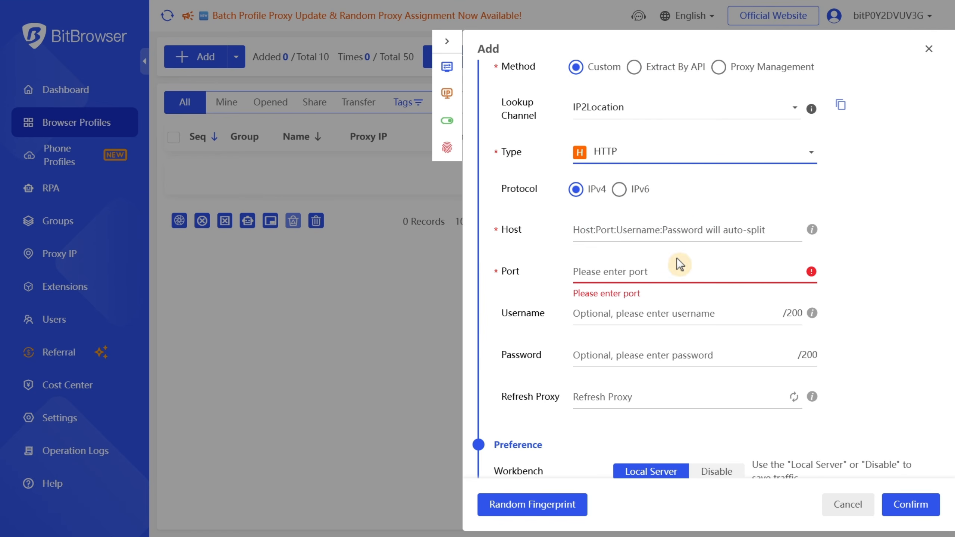
pyautogui.click(669, 231)
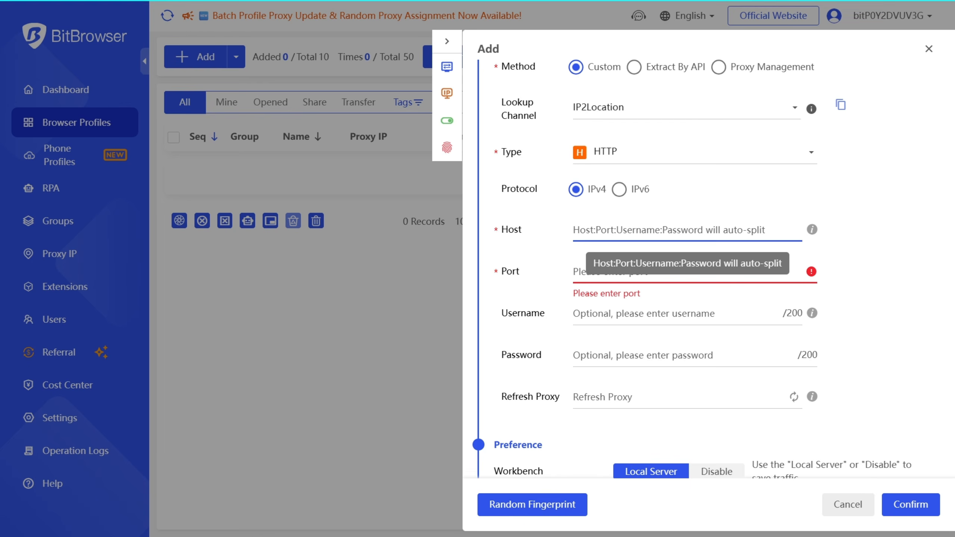
pyautogui.click(670, 314)
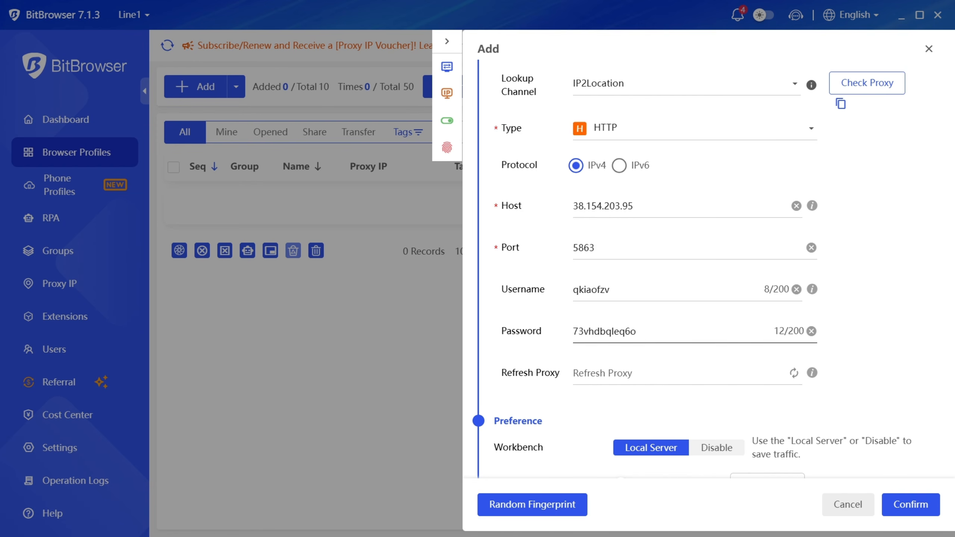
pyautogui.click(875, 83)
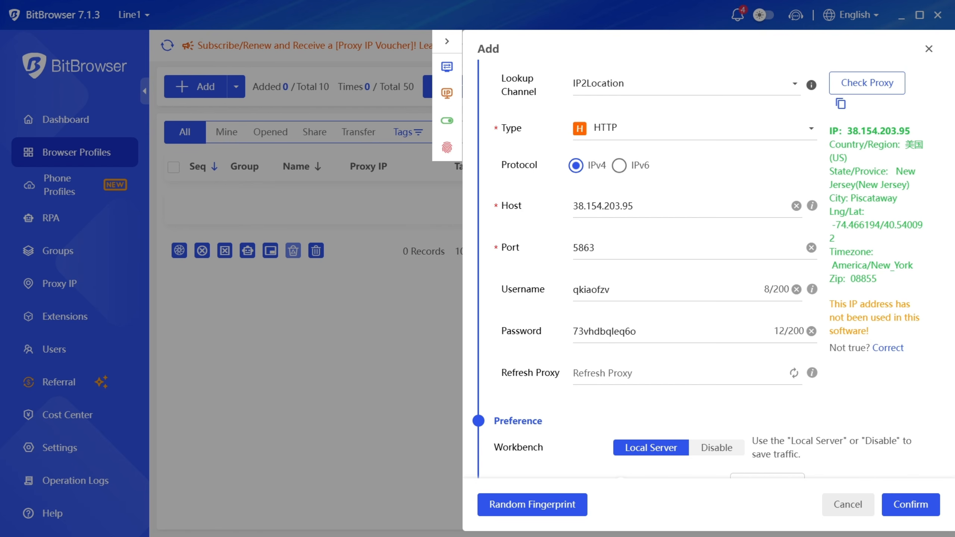
pyautogui.scroll(-10, 756, 301)
pyautogui.scroll(-5, 755, 301)
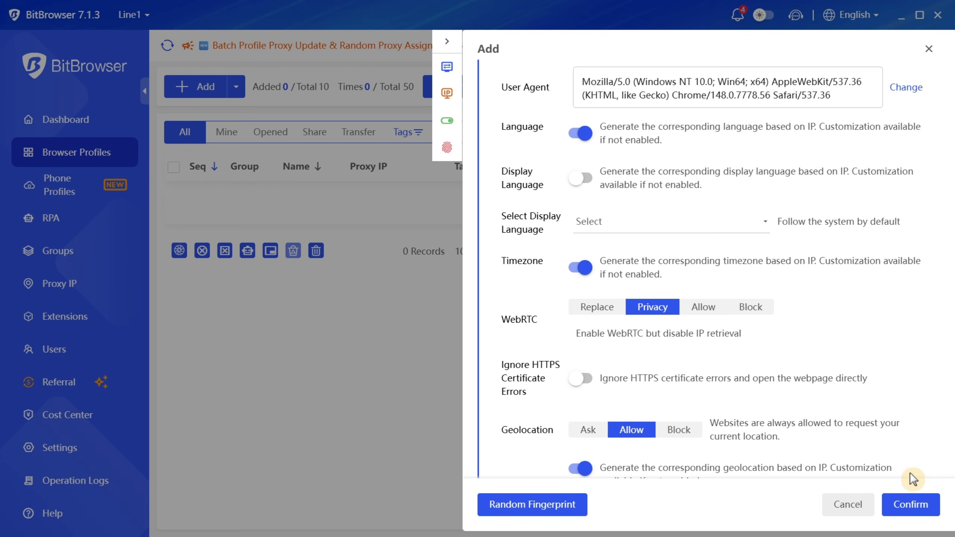
# - Save the new Tiktok profile and launch it
pyautogui.click(916, 513)
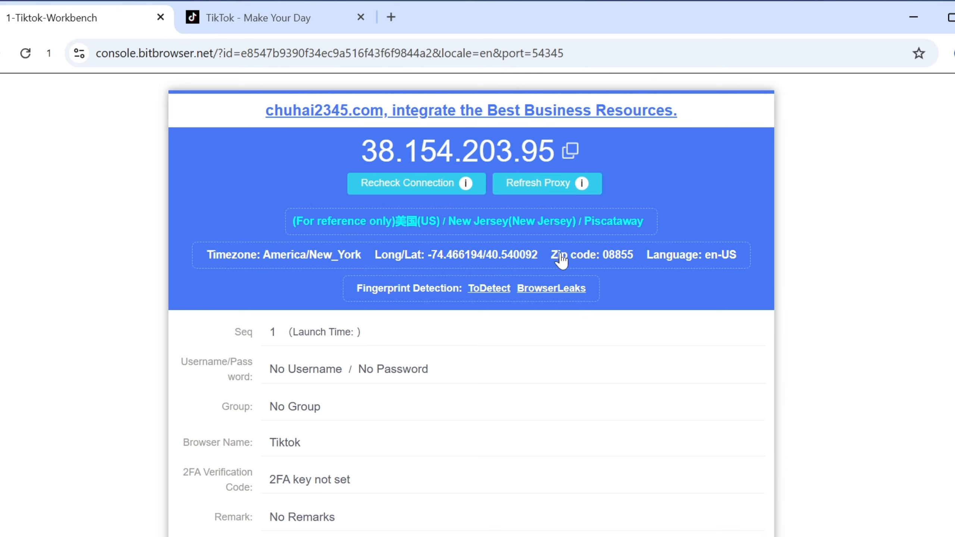
pyautogui.scroll(-3, 471, 228)
pyautogui.scroll(-1, 471, 228)
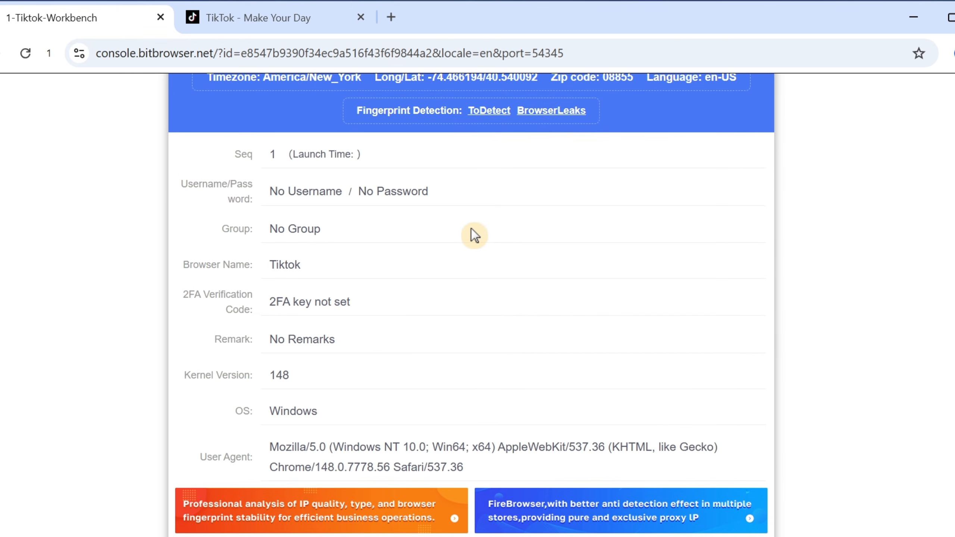
pyautogui.scroll(5, 472, 228)
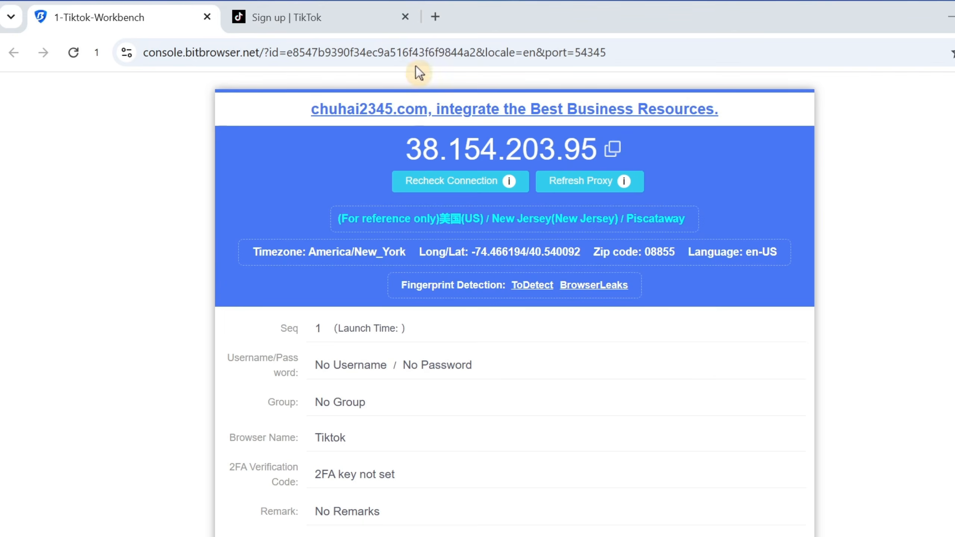
# - View the profile's TikTok page, then open its ToDetect report showing IP 38.154.203.95 in Piscataway
pyautogui.click(341, 17)
pyautogui.scroll(-2, 480, 241)
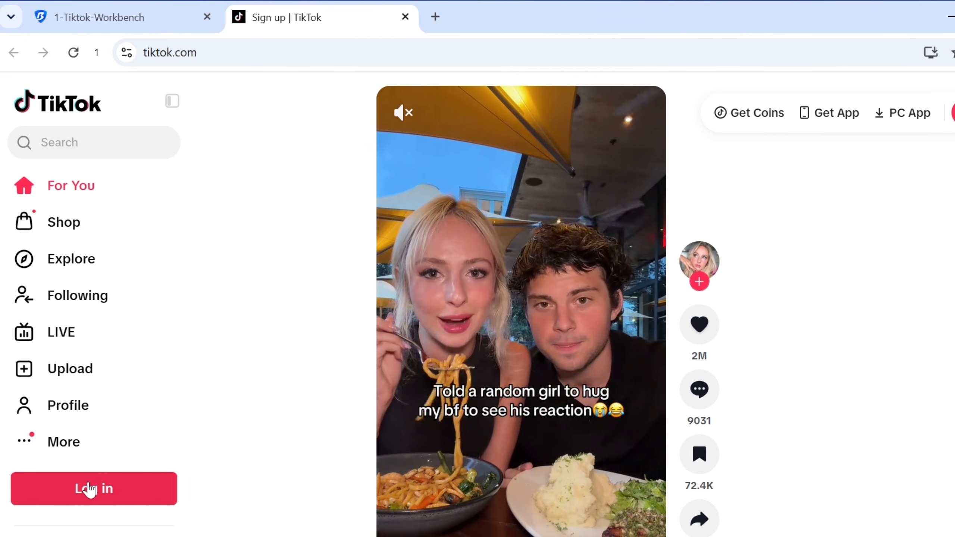
pyautogui.scroll(-2, 502, 387)
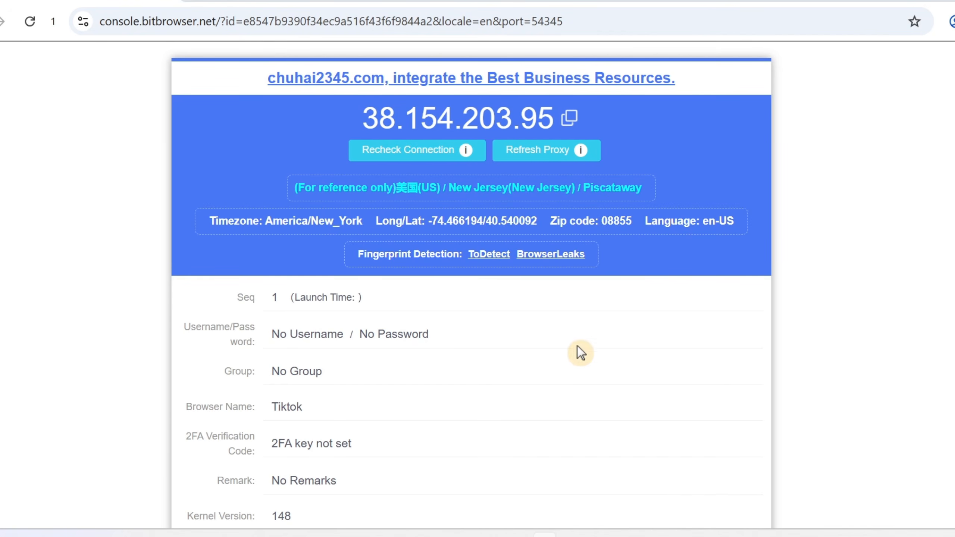
pyautogui.click(486, 255)
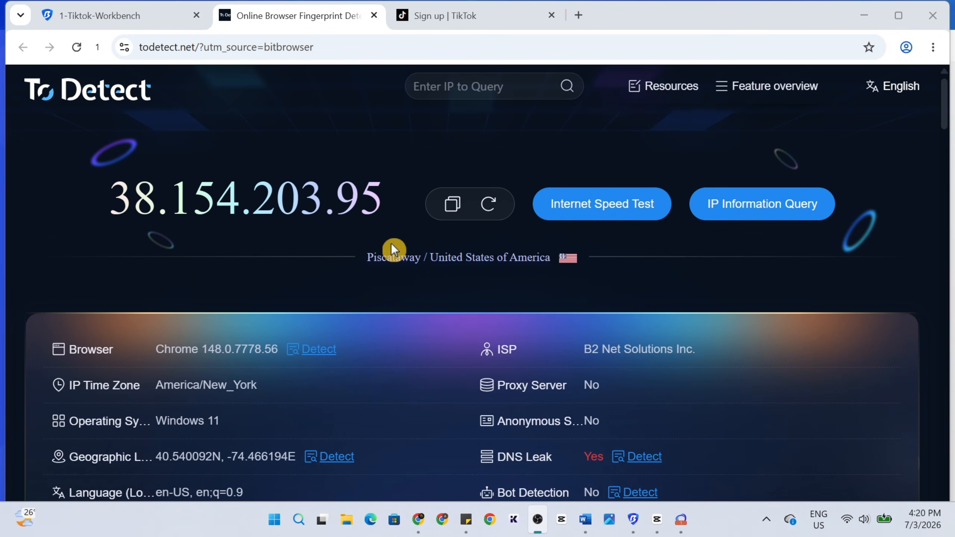
# - Review the ToDetect report, then show TikTok in both the Tiktok and Tiktok 2 windows
pyautogui.scroll(-3, 391, 247)
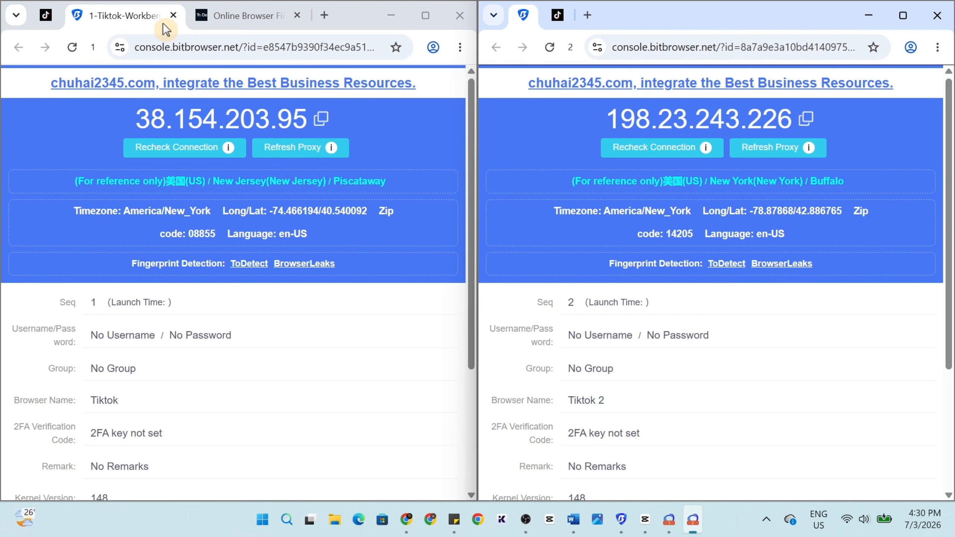
pyautogui.click(46, 15)
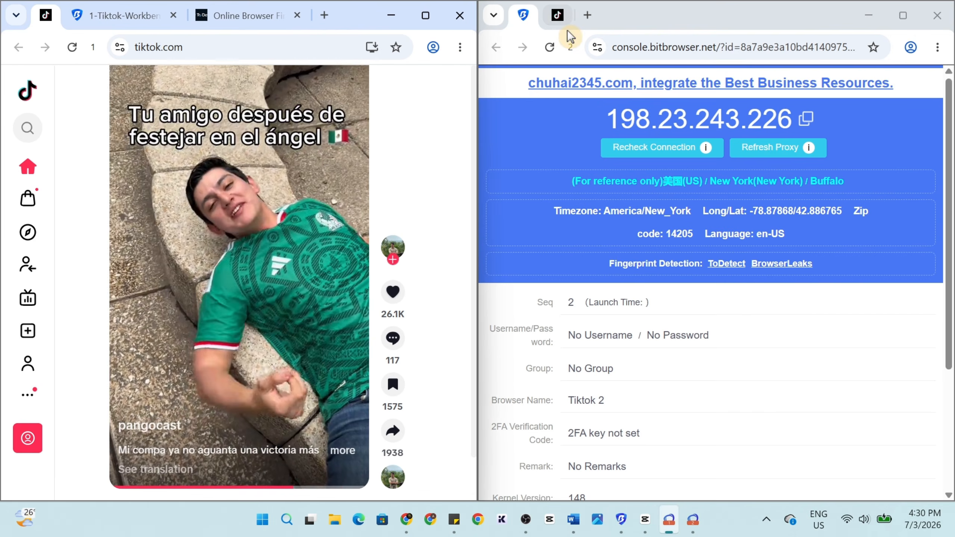
pyautogui.click(558, 15)
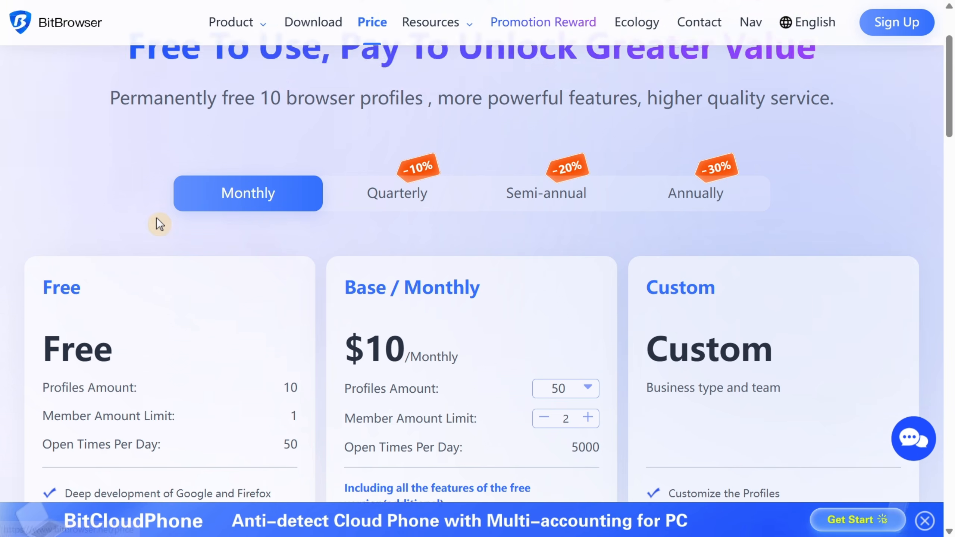
# - Scroll through the pricing comparison of the Free, $10/month and Custom plans down to Free Trial
pyautogui.scroll(-5, 157, 217)
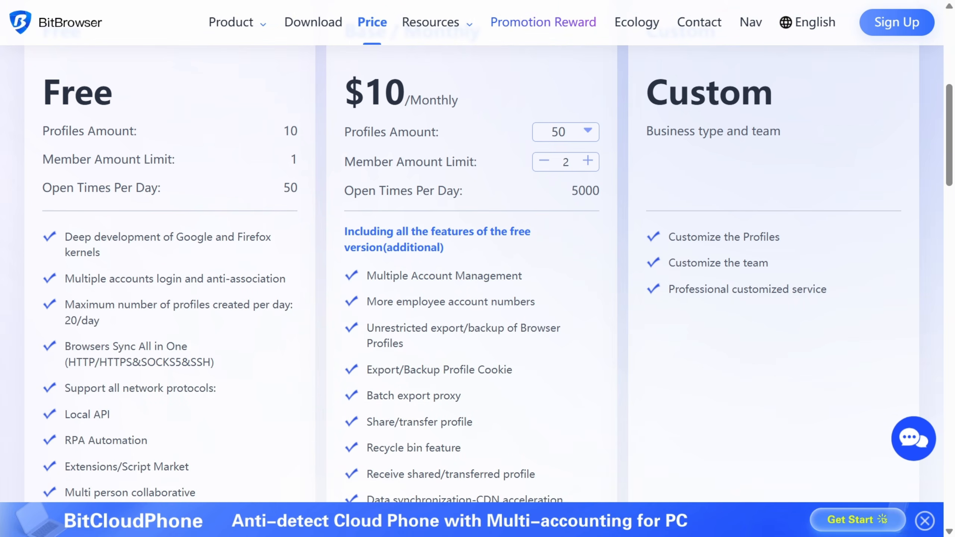
pyautogui.scroll(-4, 113, 218)
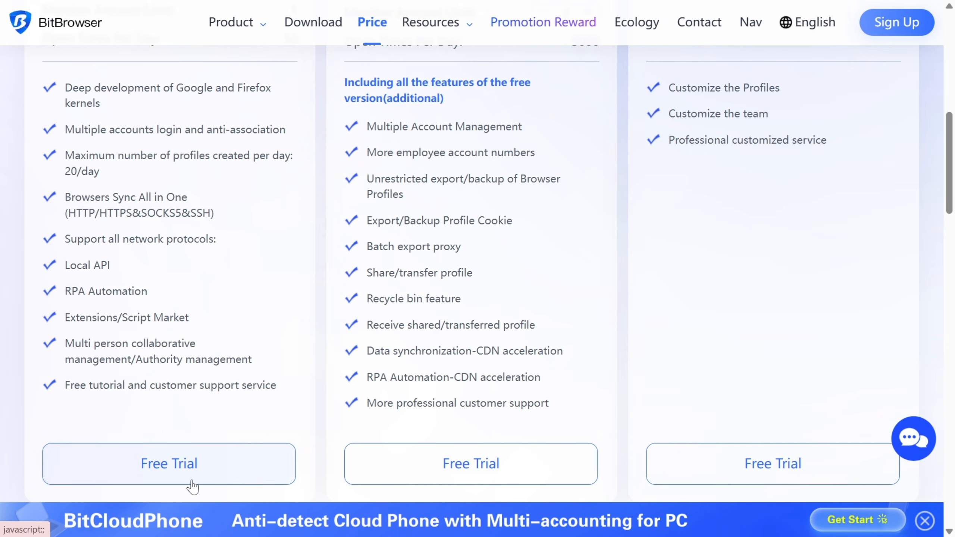
pyautogui.scroll(2, 196, 283)
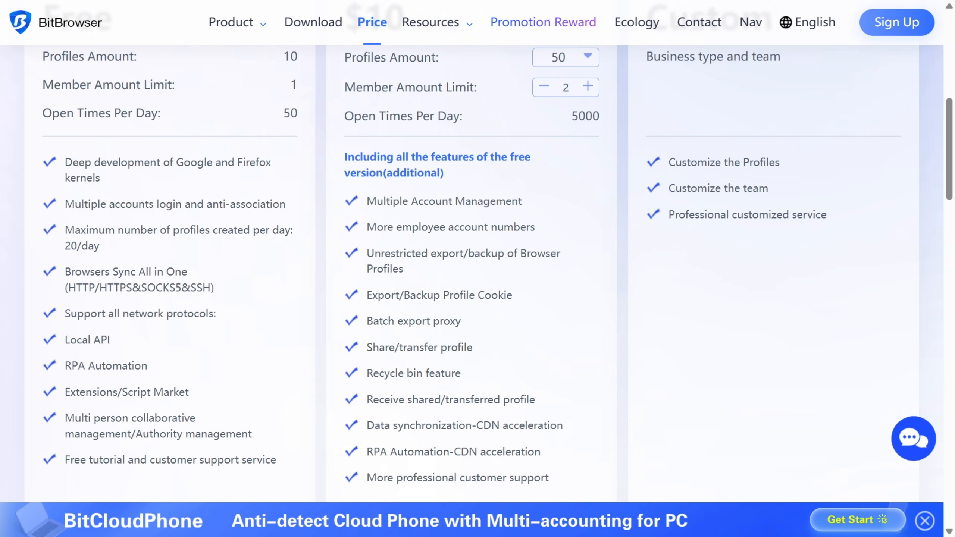
pyautogui.scroll(4, 478, 263)
pyautogui.scroll(-2, 478, 263)
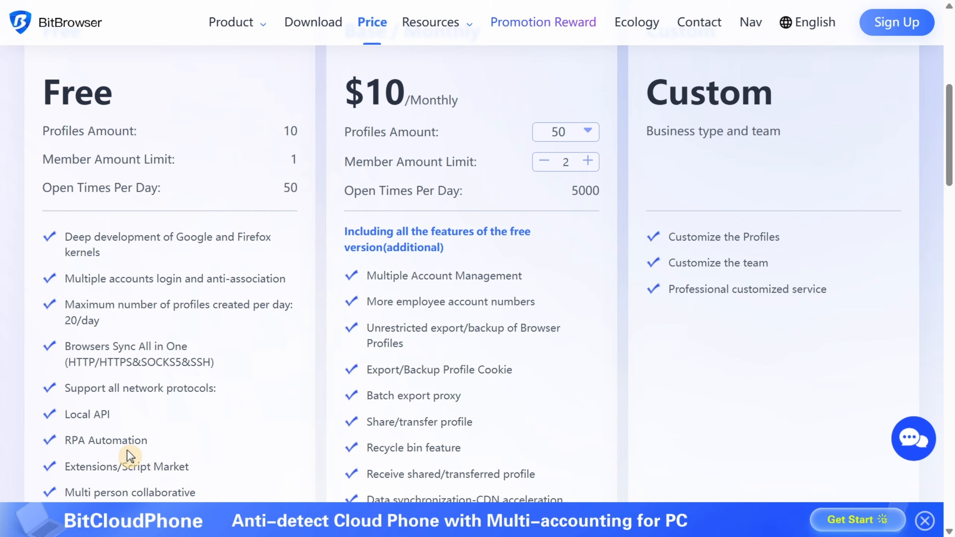
pyautogui.scroll(-2, 137, 453)
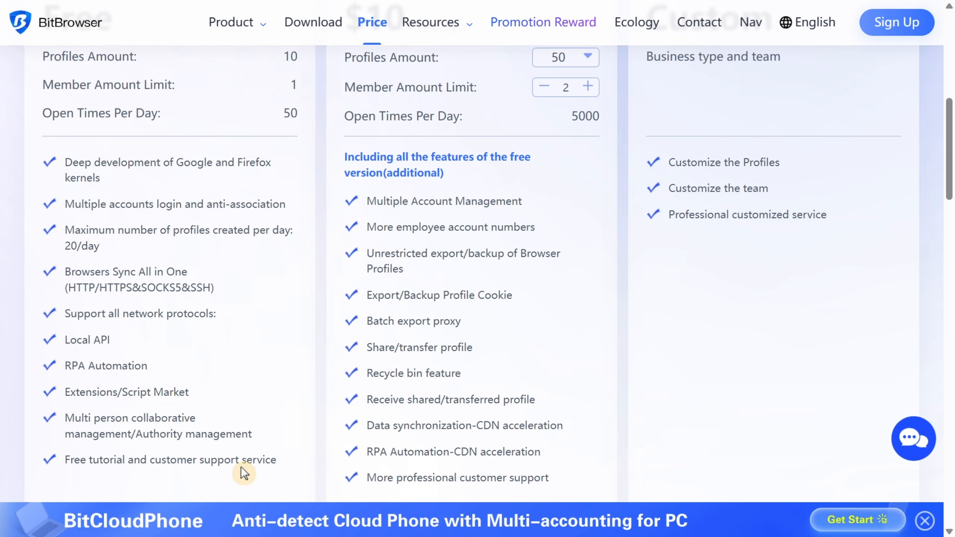
pyautogui.scroll(-4, 241, 471)
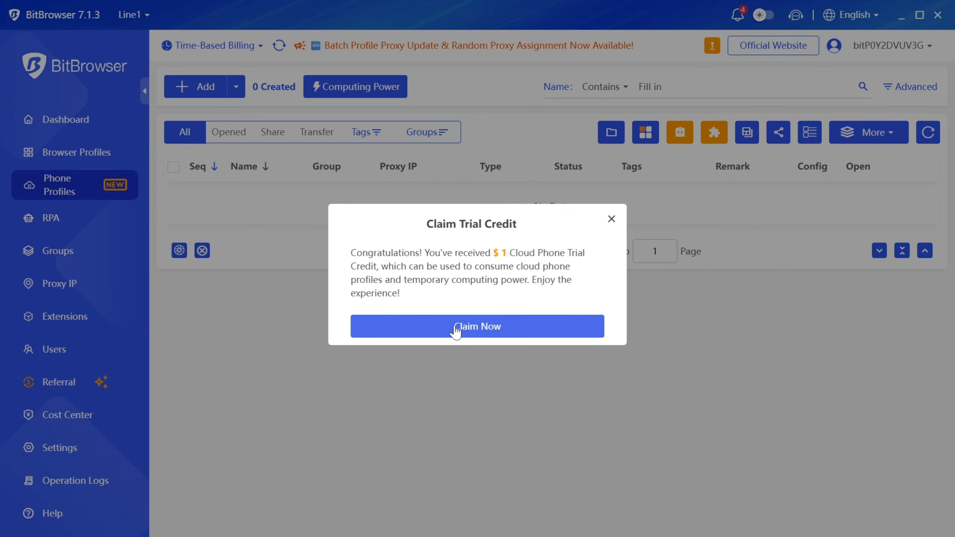
# - Claim the cloud phone trial credit and start a Global C-16 phone profile named Facebook in Ungroup
pyautogui.click(456, 328)
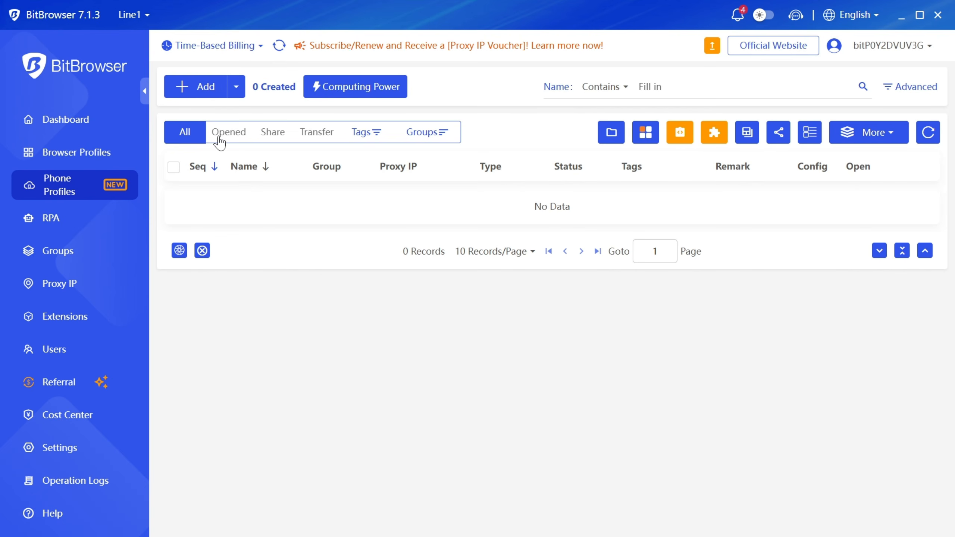
pyautogui.click(202, 83)
pyautogui.click(748, 106)
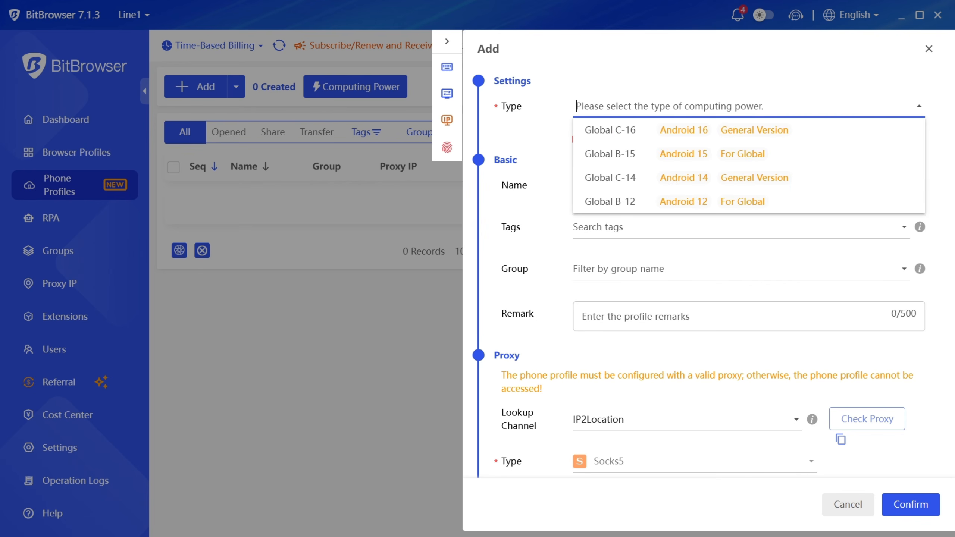
pyautogui.click(686, 129)
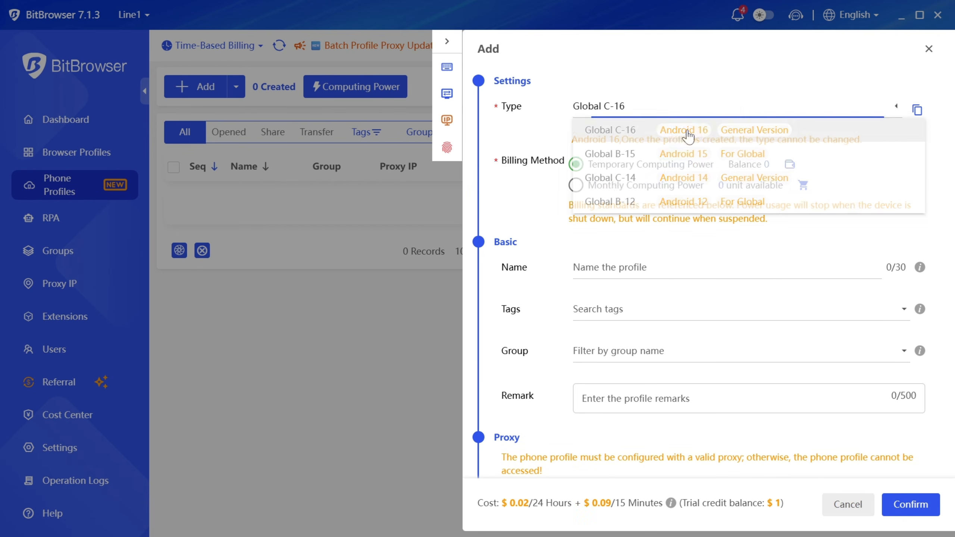
pyautogui.write('face')
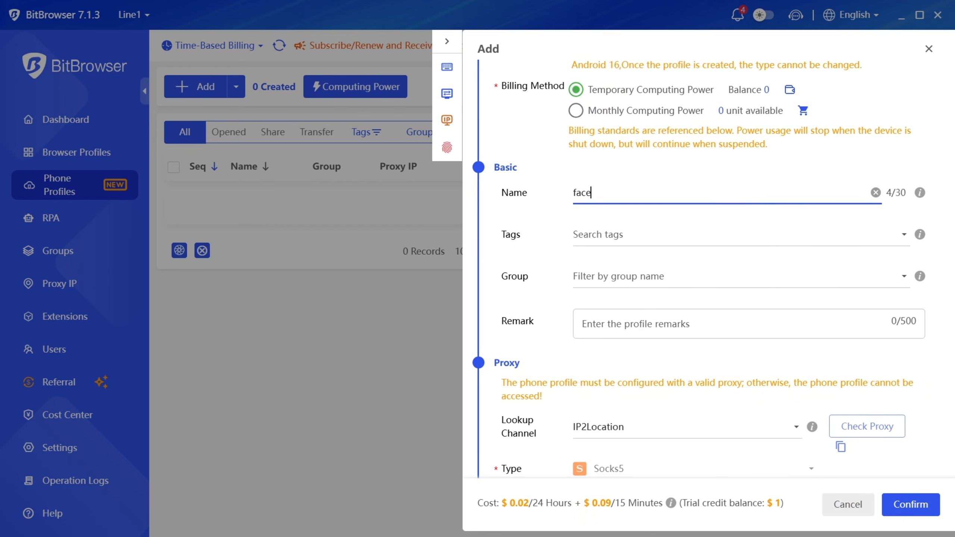
pyautogui.write('book')
pyautogui.click(576, 193)
pyautogui.press('BackSpace')
pyautogui.write('F')
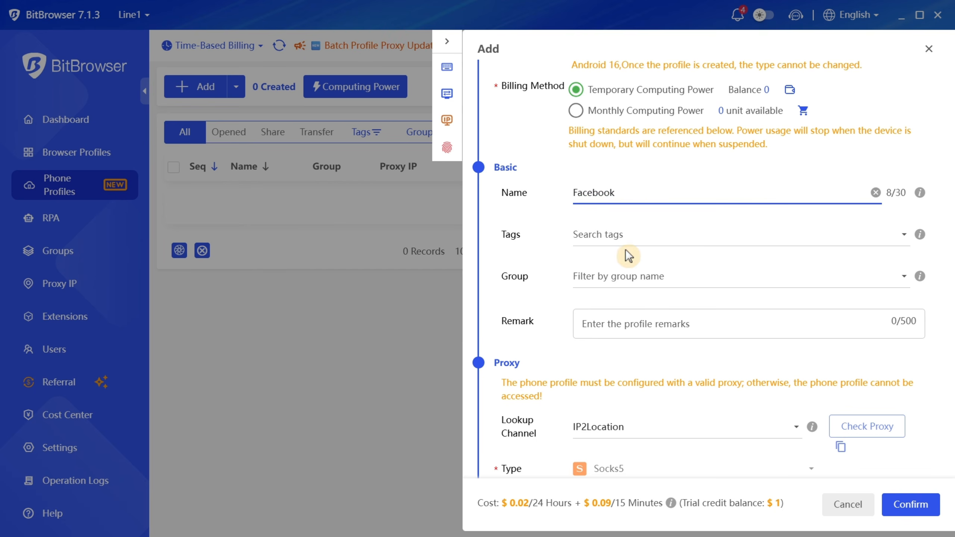
pyautogui.click(642, 278)
pyautogui.click(644, 298)
# - Paste the SOCKS5 proxy 198.23.243.226 details, verify the connection, and create the profile
pyautogui.click(625, 266)
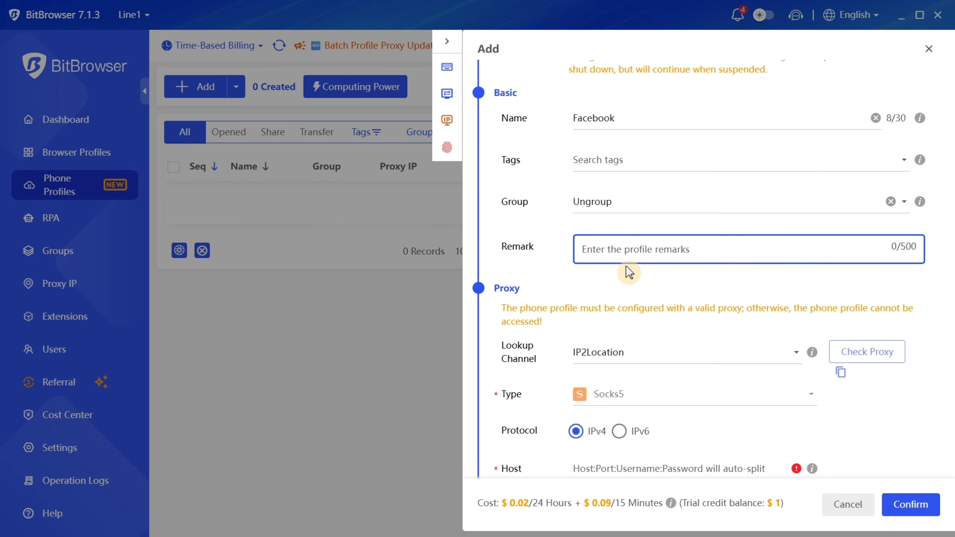
pyautogui.scroll(-8, 674, 288)
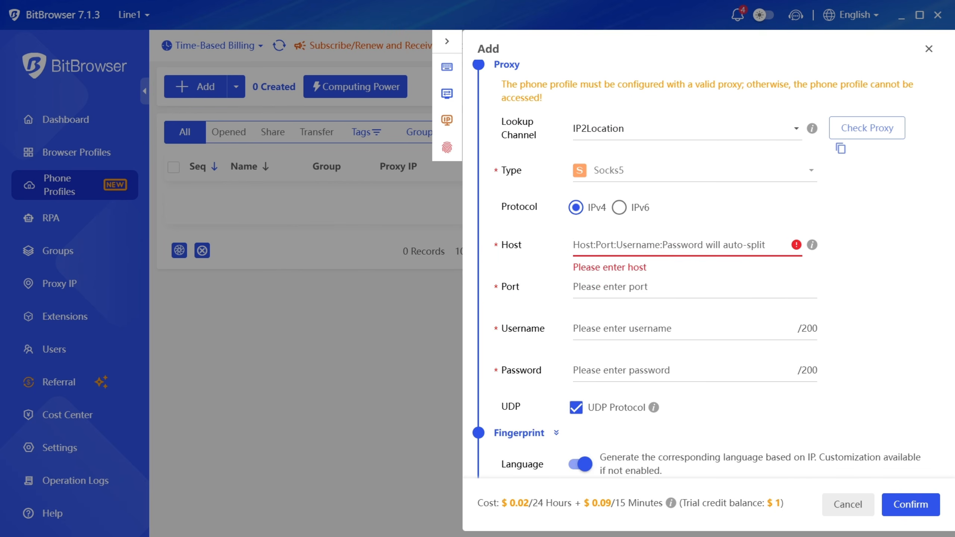
pyautogui.hotkey('ctrl', 'v')
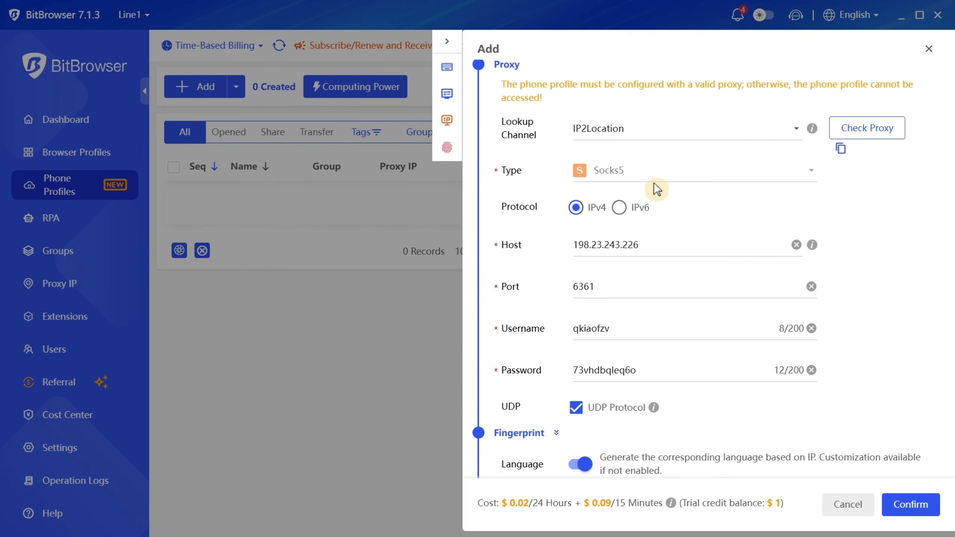
pyautogui.click(870, 127)
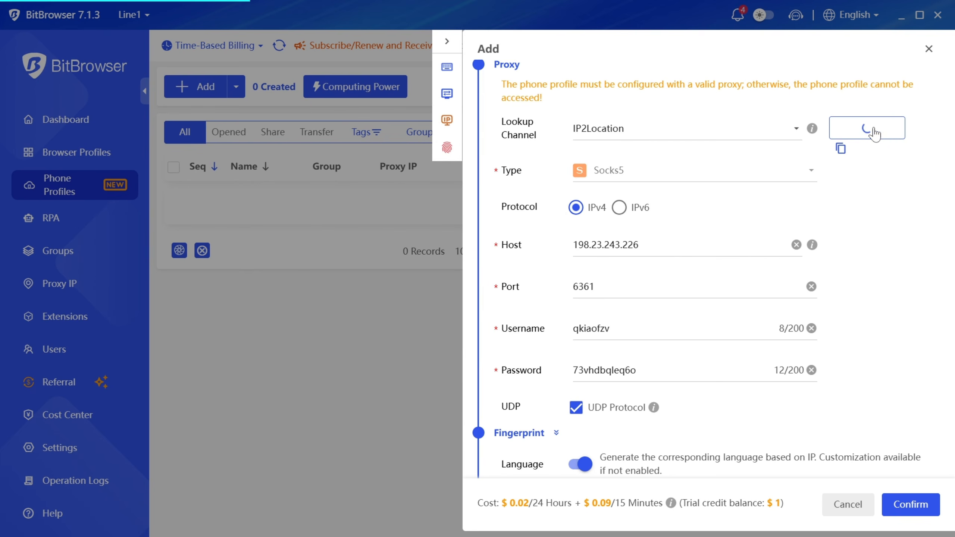
pyautogui.click(916, 506)
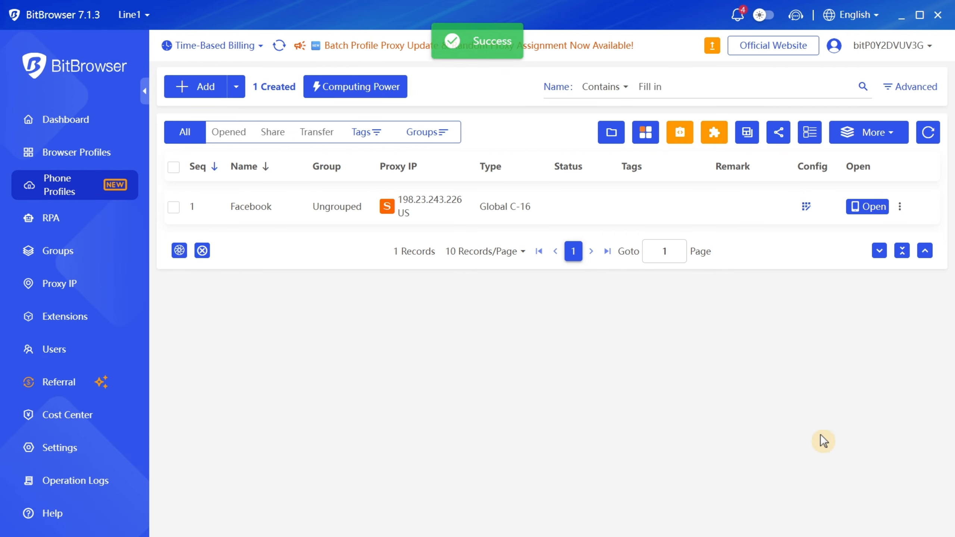
# - Launch the Facebook cloud phone and enter the Facebook login e-mail and password
pyautogui.click(869, 207)
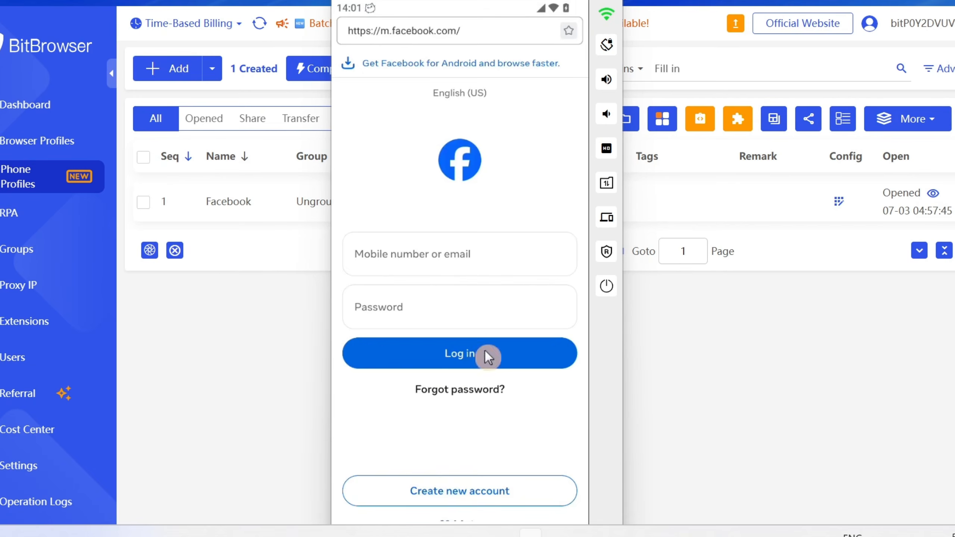
pyautogui.click(405, 253)
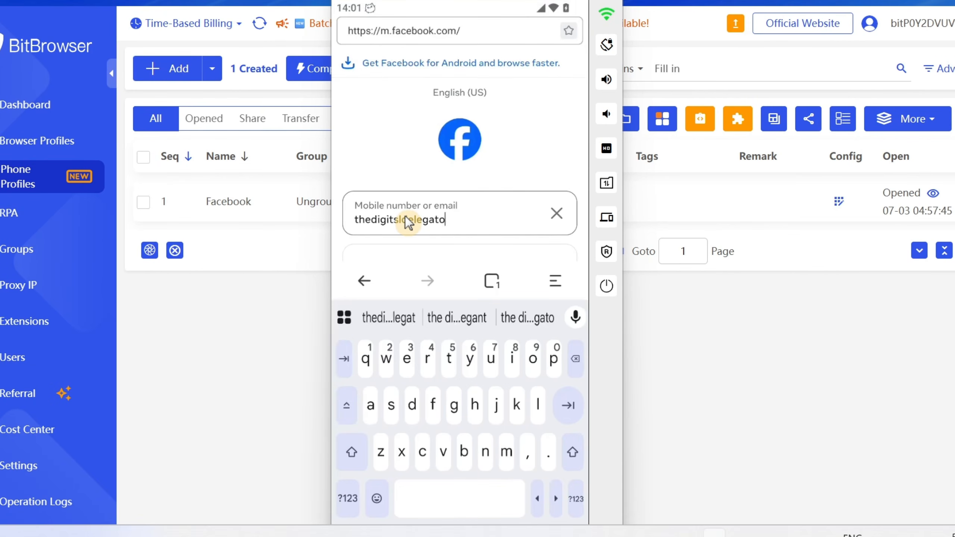
pyautogui.press('Tab')
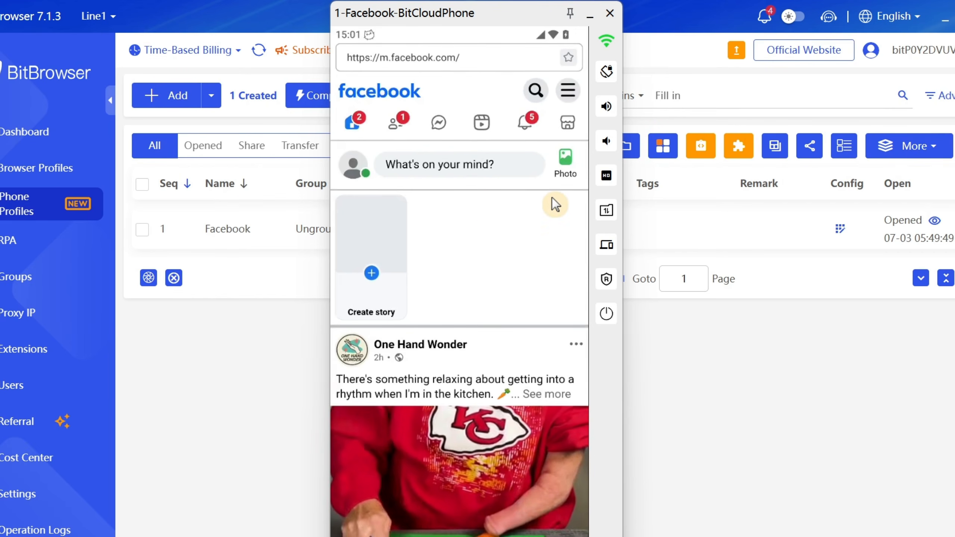
# - Scroll the Facebook news feed, then rotate the phone to landscape and back to portrait
pyautogui.scroll(-10, 473, 188)
pyautogui.scroll(-15, 467, 186)
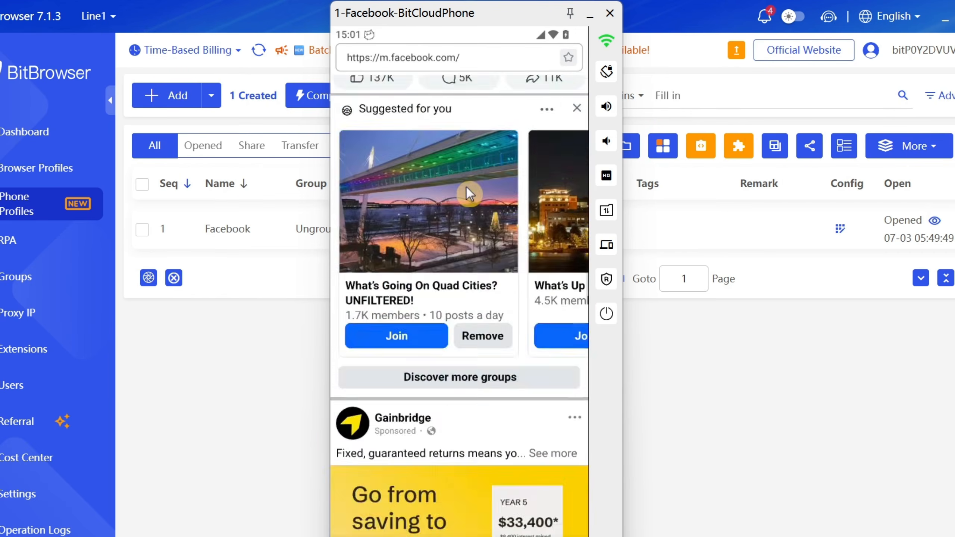
pyautogui.scroll(-15, 466, 187)
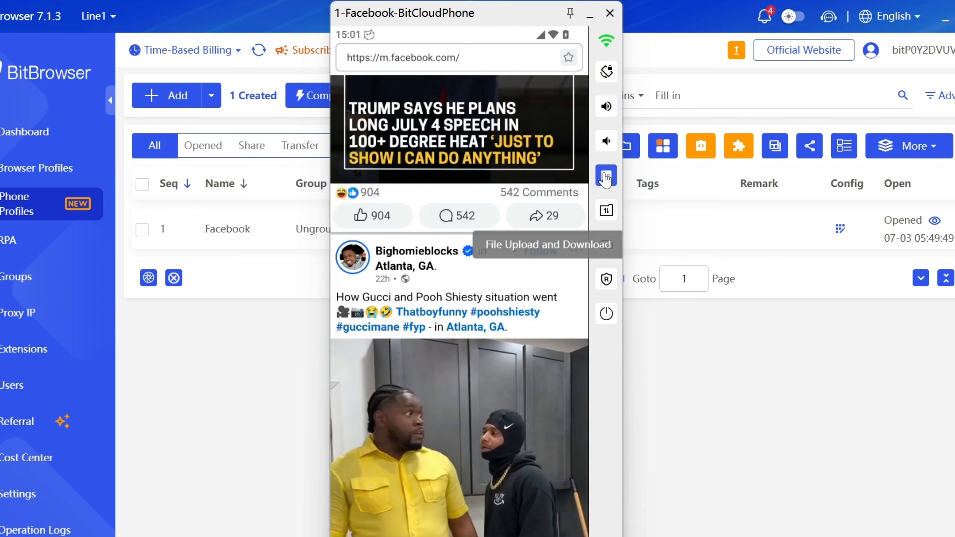
pyautogui.click(607, 74)
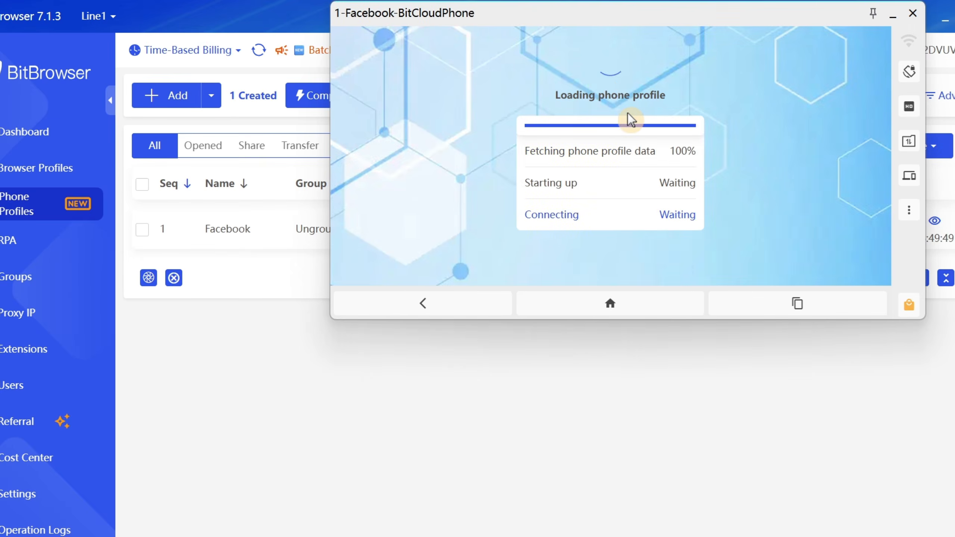
pyautogui.click(907, 72)
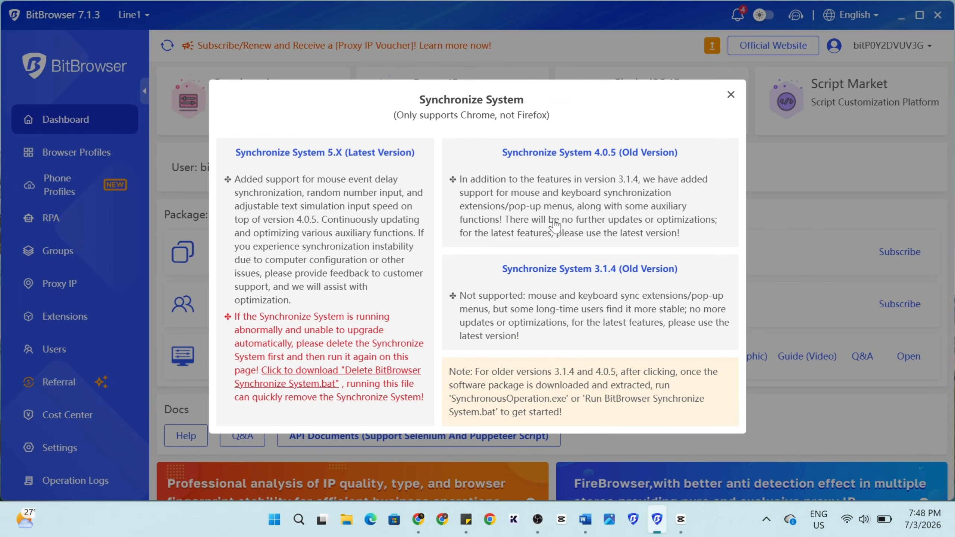
# - Launch Synchronize System, open all five Tiktok browsers together, and start syncing them
pyautogui.click(299, 152)
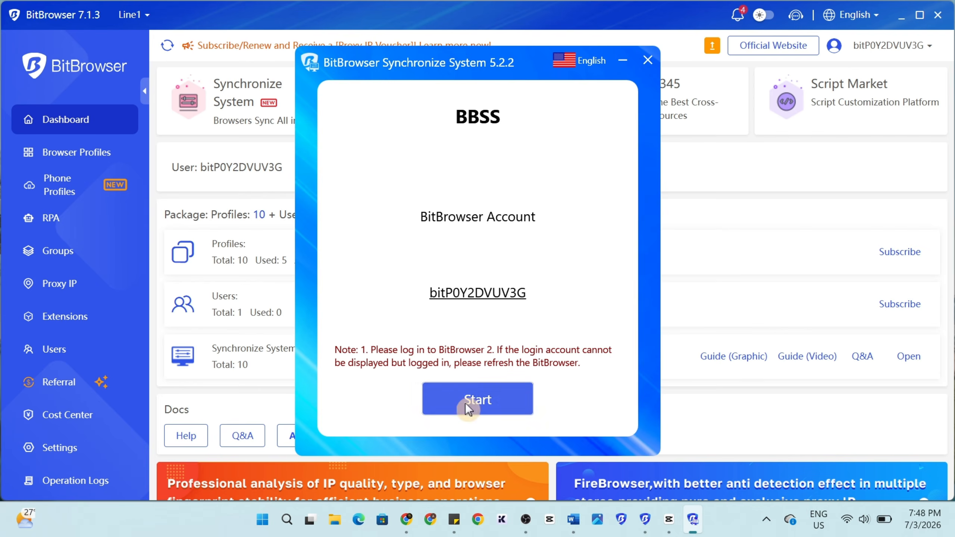
pyautogui.click(477, 401)
pyautogui.click(323, 125)
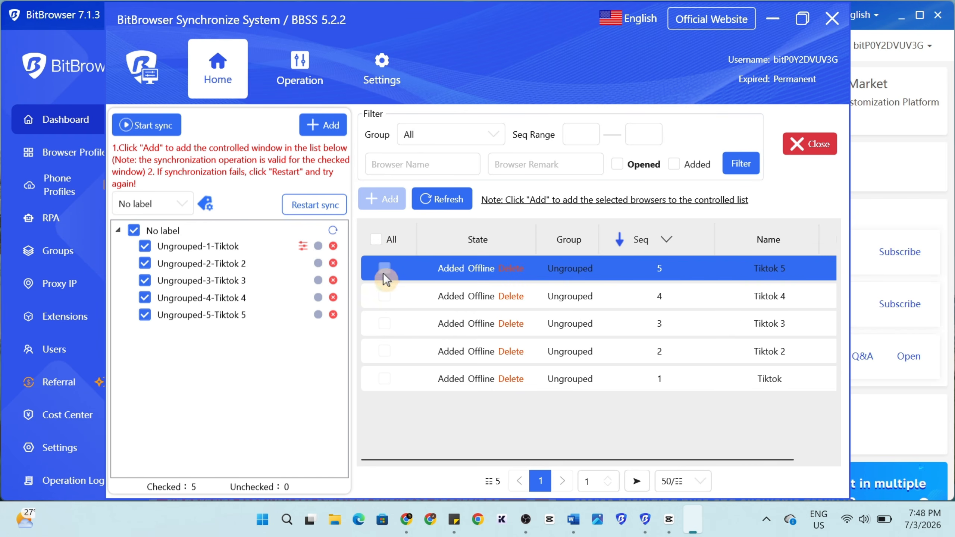
pyautogui.click(375, 239)
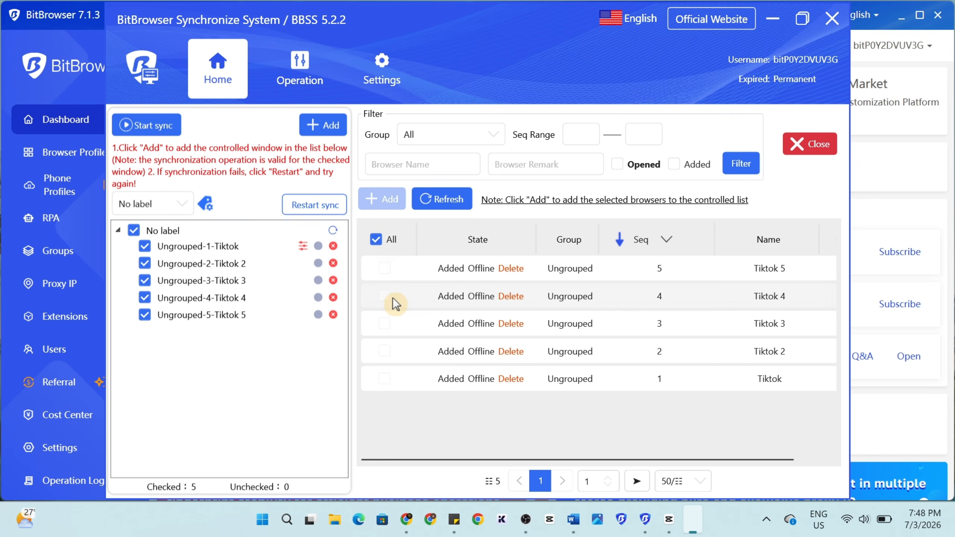
pyautogui.rightClick(233, 267)
pyautogui.click(271, 161)
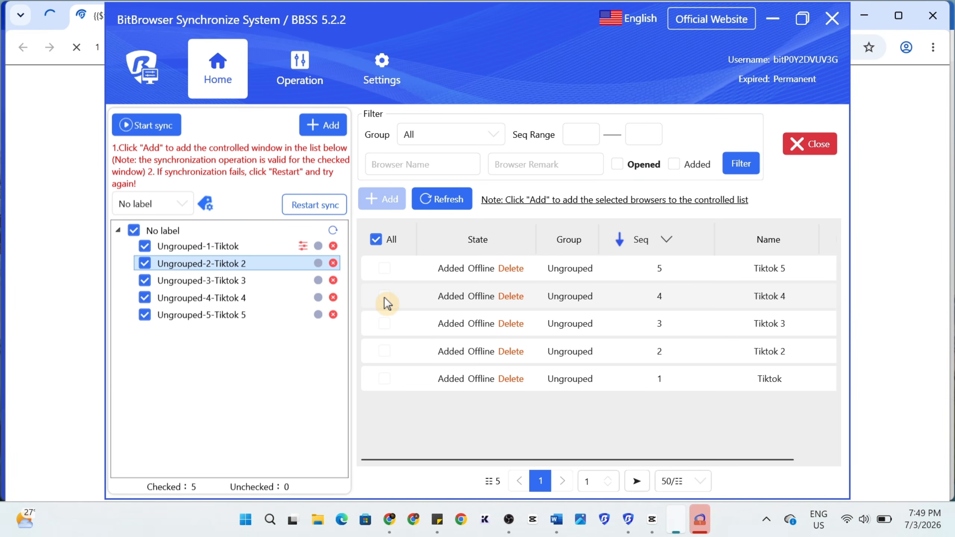
pyautogui.click(146, 125)
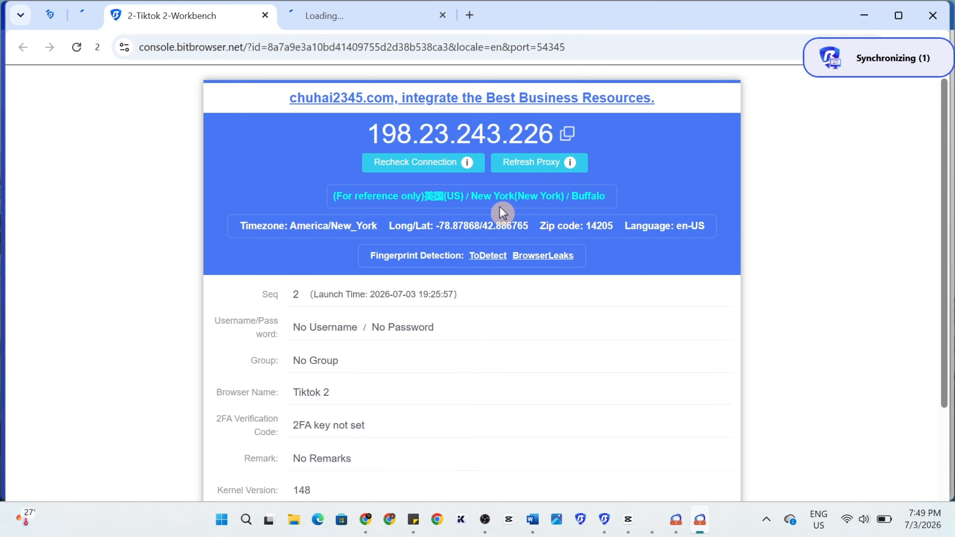
# - Switch each Tiktok 1–5 window from its workbench to the playing TikTok feed
pyautogui.click(674, 524)
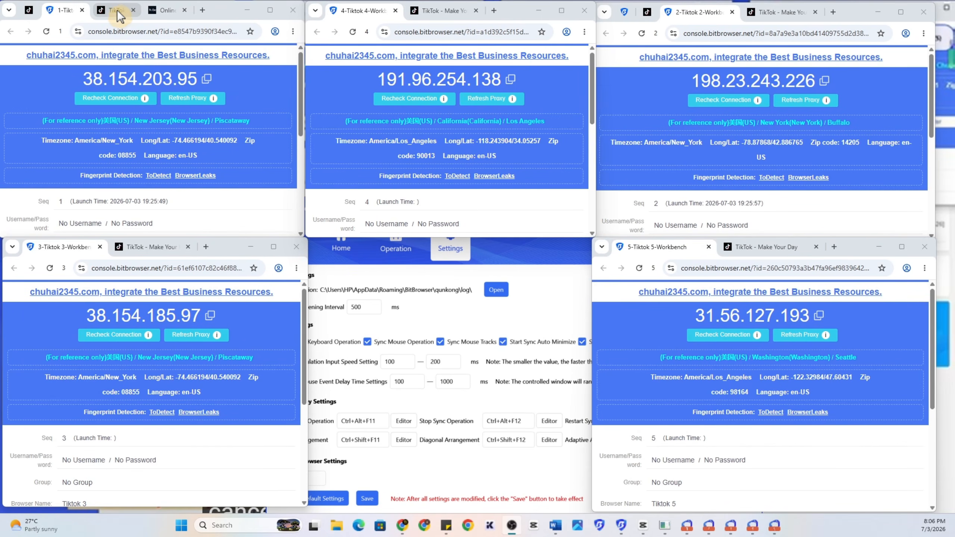
pyautogui.click(117, 15)
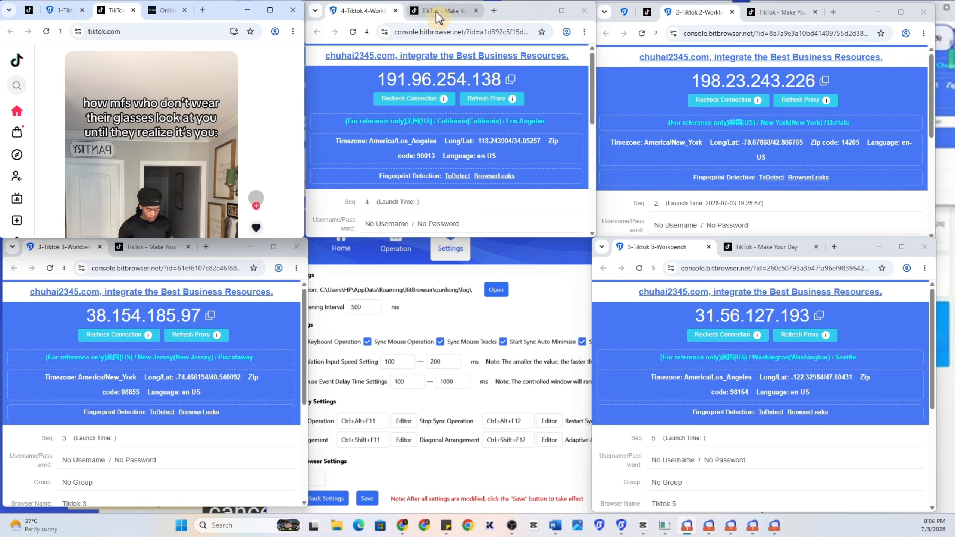
pyautogui.click(436, 11)
pyautogui.click(780, 14)
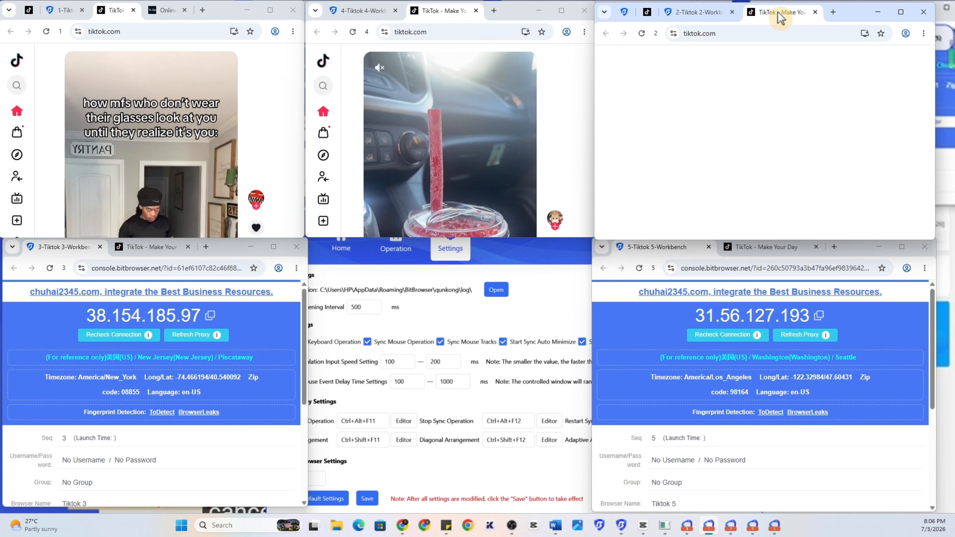
pyautogui.click(764, 248)
pyautogui.click(150, 247)
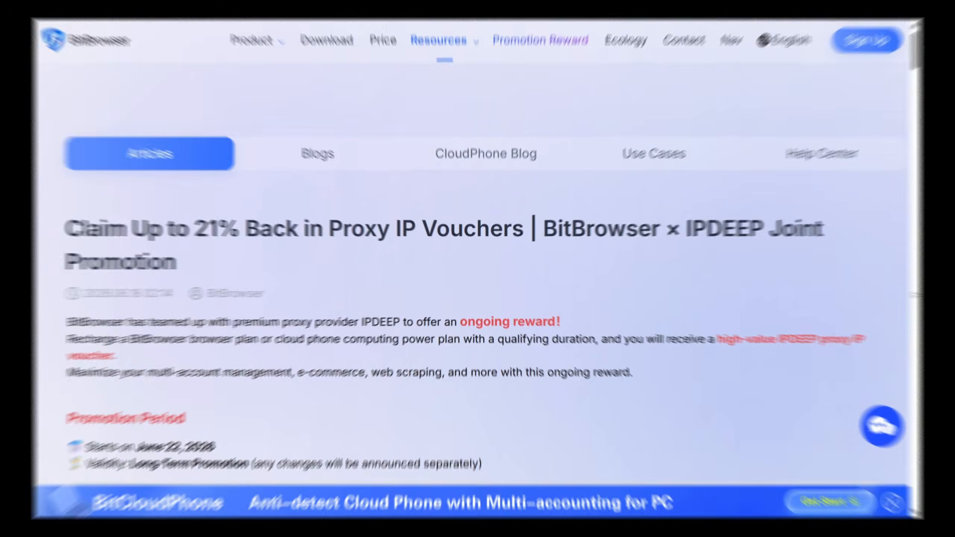
# - From the promotion article, register a new BitBrowser account by signing up with a Google account
pyautogui.scroll(-15, 469, 144)
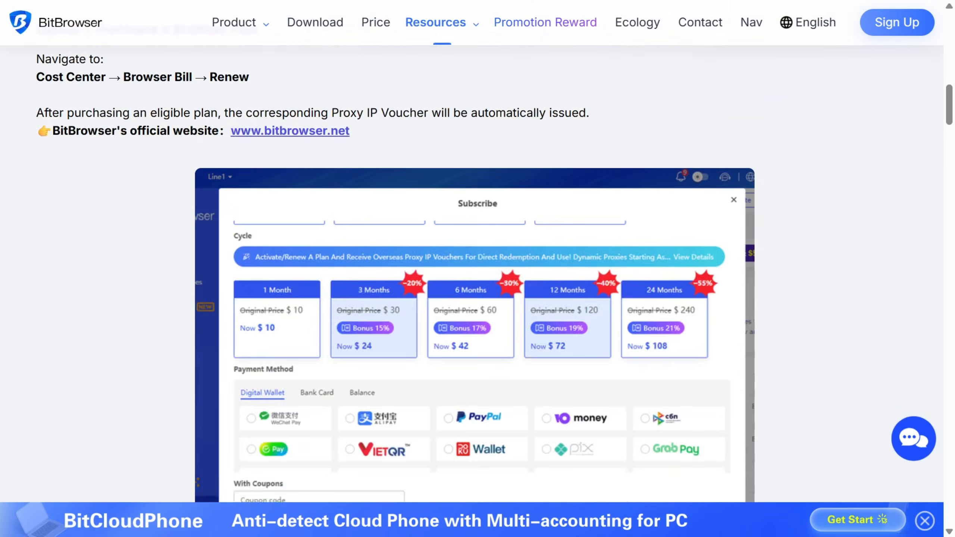
pyautogui.scroll(-20, 473, 143)
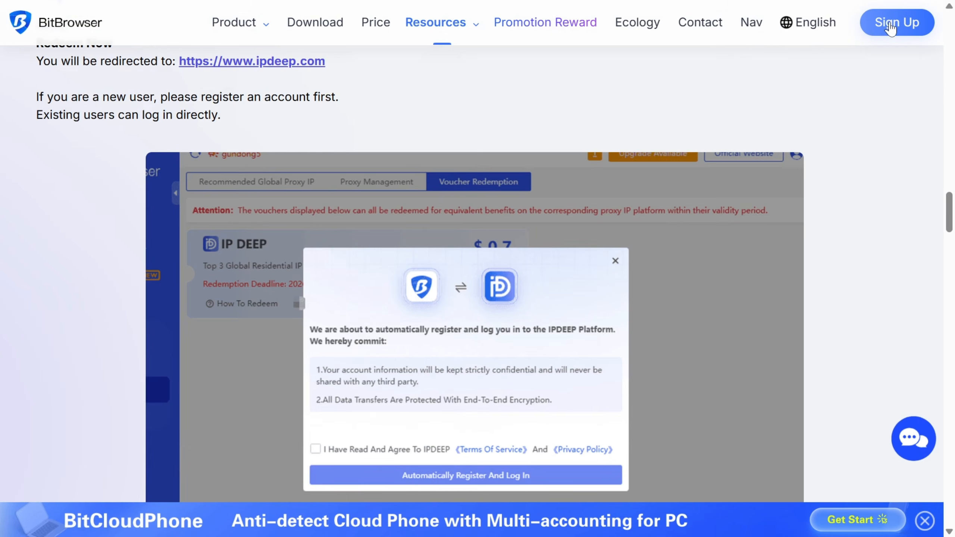
pyautogui.click(890, 25)
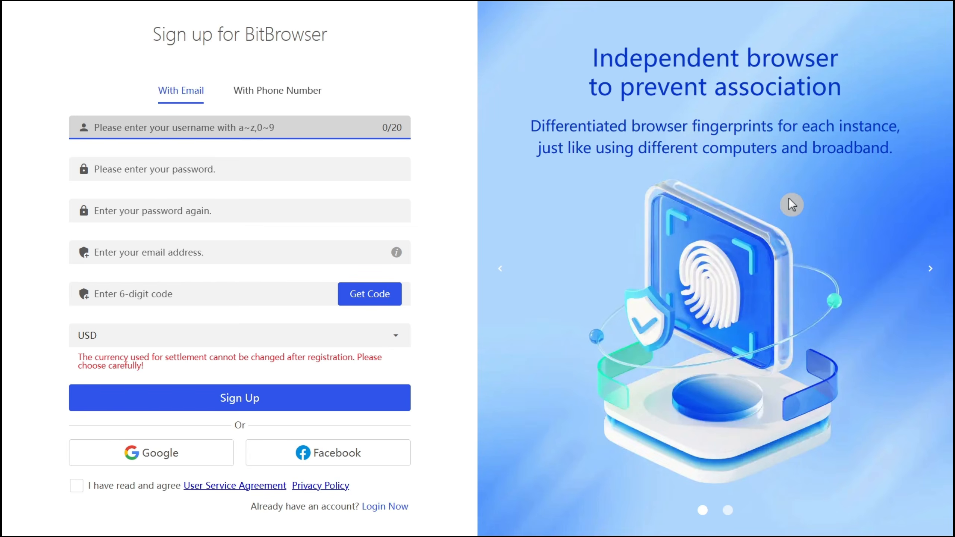
pyautogui.click(154, 441)
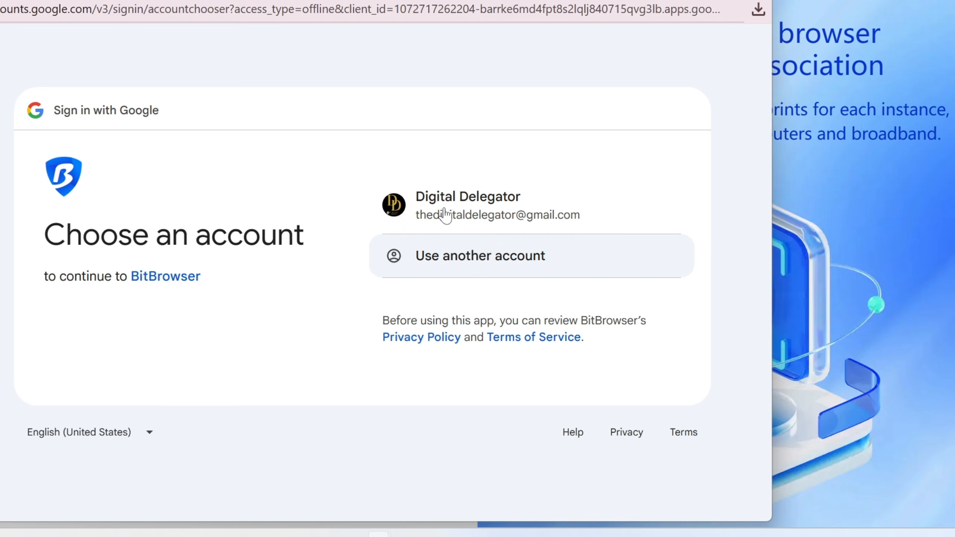
pyautogui.click(445, 215)
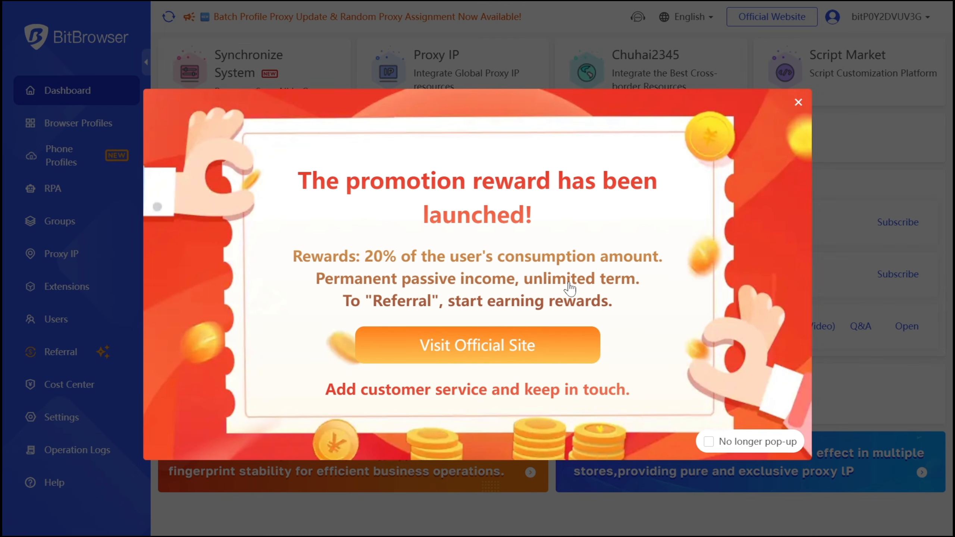
# - Review the official Contact page and Referral rewards terms, then return to the Browser Profiles list
pyautogui.click(436, 351)
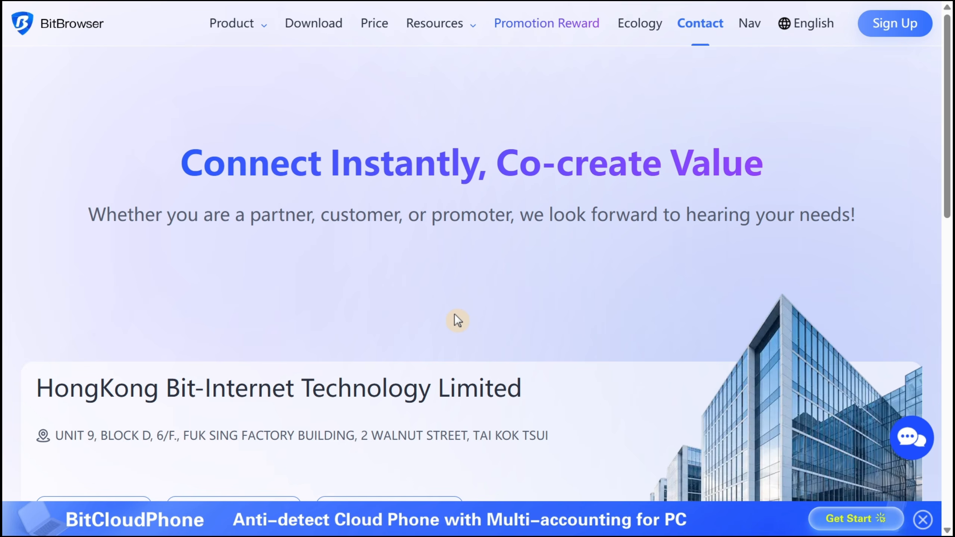
pyautogui.scroll(-5, 453, 301)
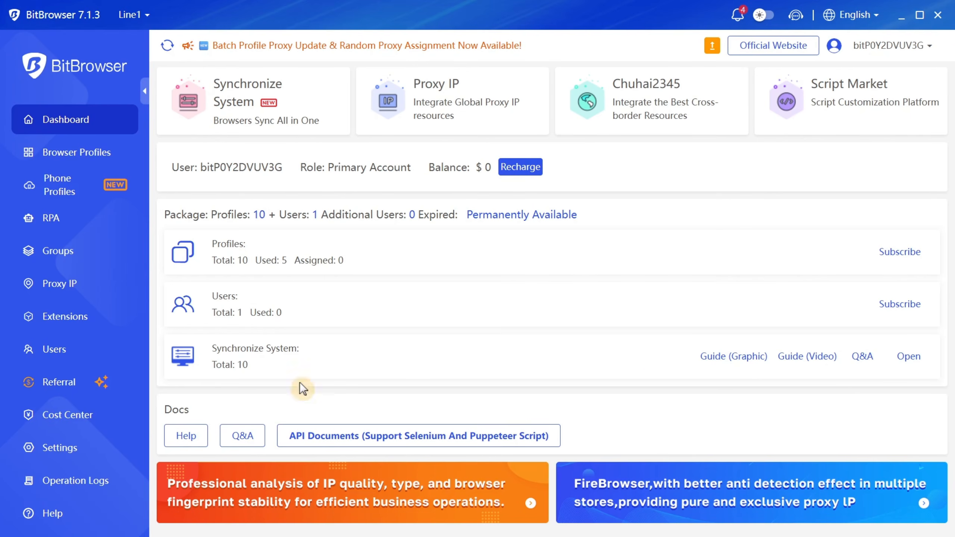
pyautogui.click(57, 381)
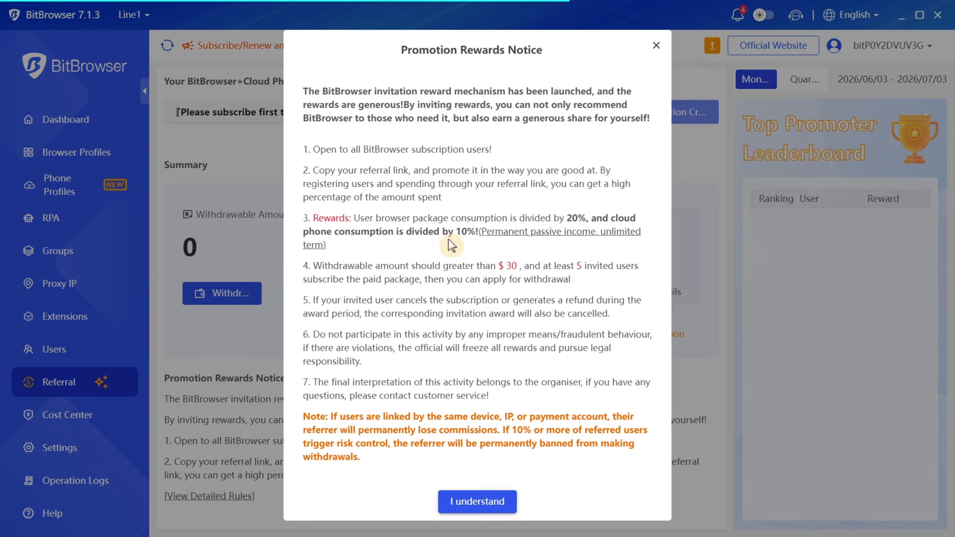
pyautogui.click(475, 503)
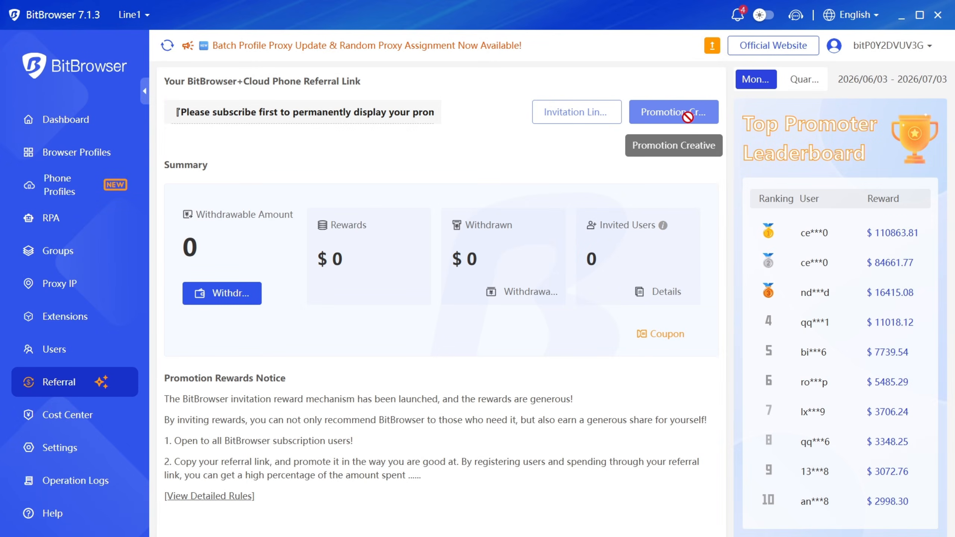
pyautogui.scroll(-1, 851, 231)
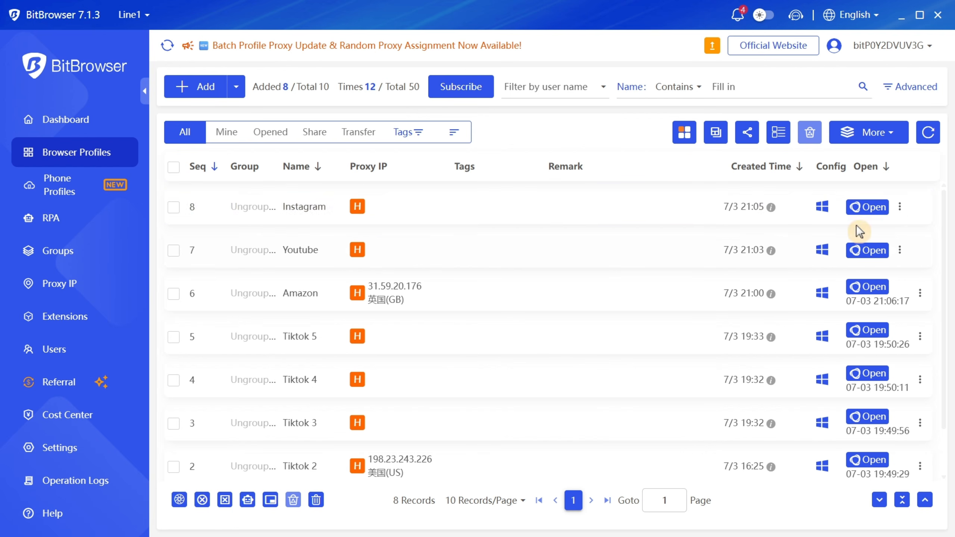
# - Launch the Instagram profile and bring up its login page, pasting then clearing the password
pyautogui.click(866, 208)
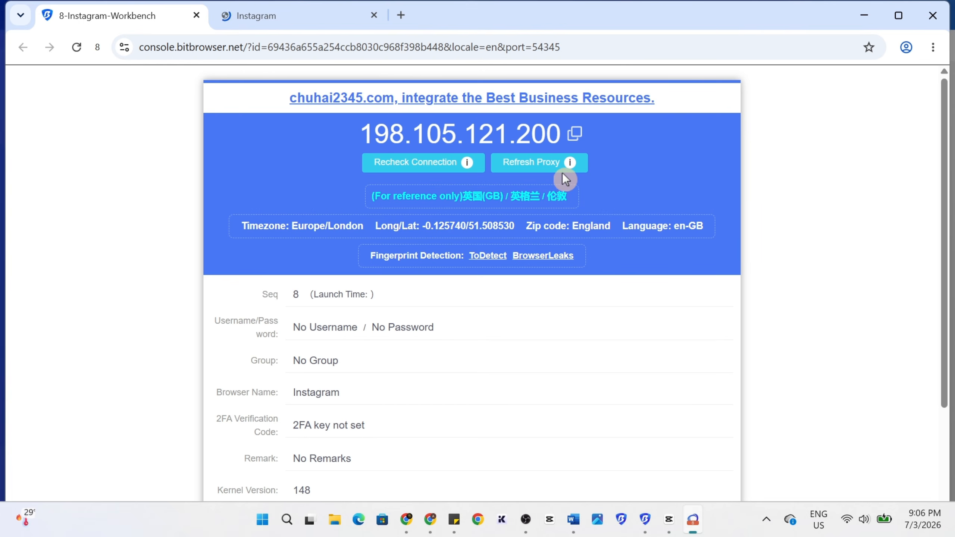
pyautogui.click(261, 23)
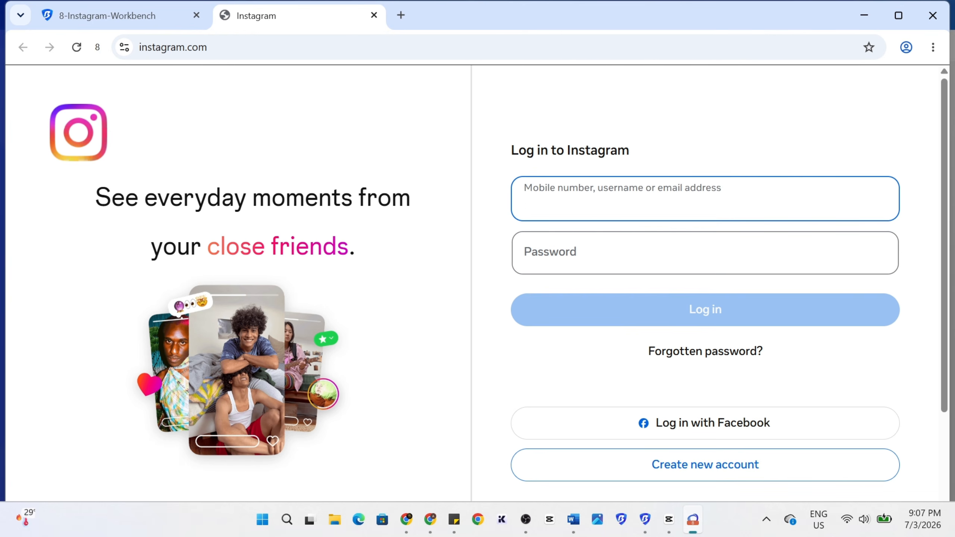
pyautogui.click(616, 254)
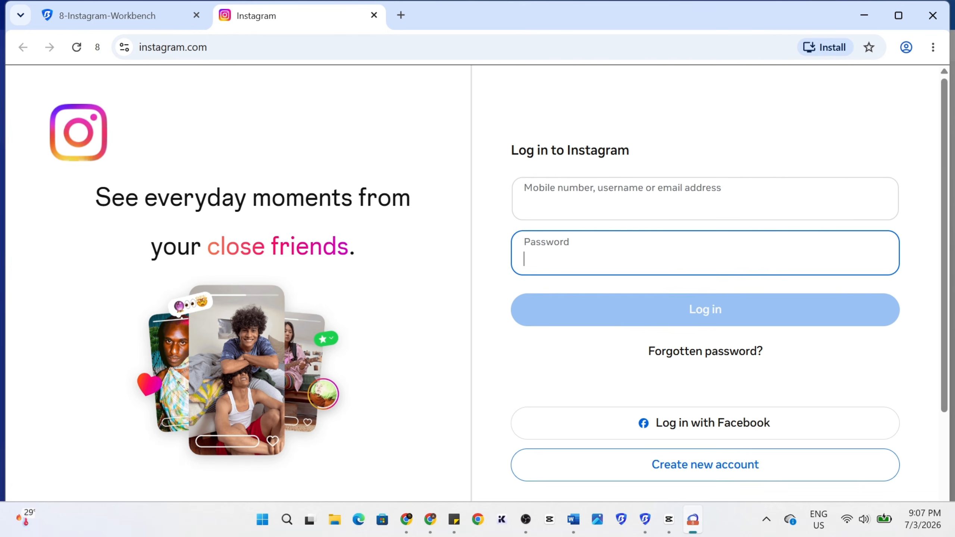
pyautogui.hotkey('ctrl', 'v')
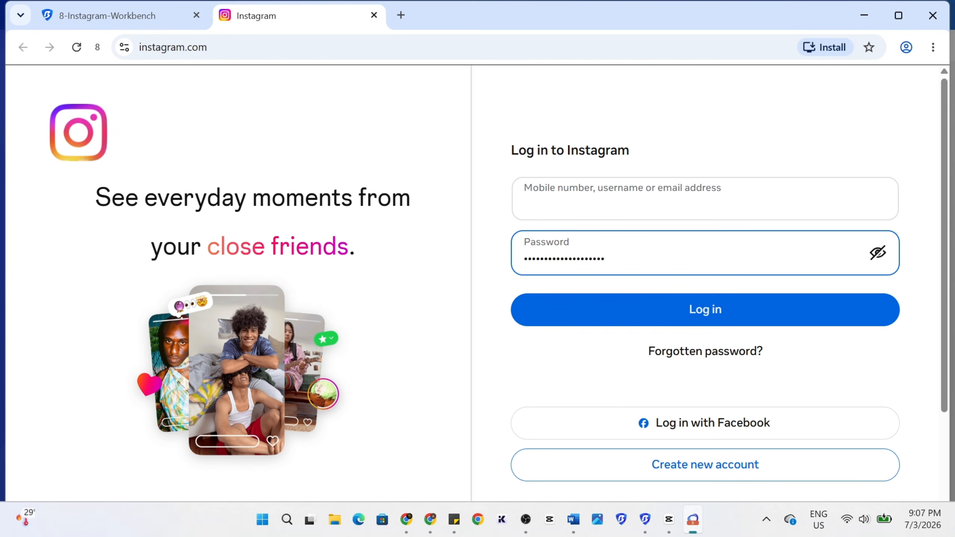
pyautogui.press('BackSpace')
pyautogui.press('BackSpace')
pyautogui.press('BackSpace')
pyautogui.press('BackSpace')
pyautogui.press('BackSpace')
pyautogui.press('BackSpace')
pyautogui.press('BackSpace')
pyautogui.press('BackSpace')
pyautogui.press('BackSpace')
pyautogui.press('BackSpace')
pyautogui.press('BackSpace')
pyautogui.press('BackSpace')
pyautogui.press('BackSpace')
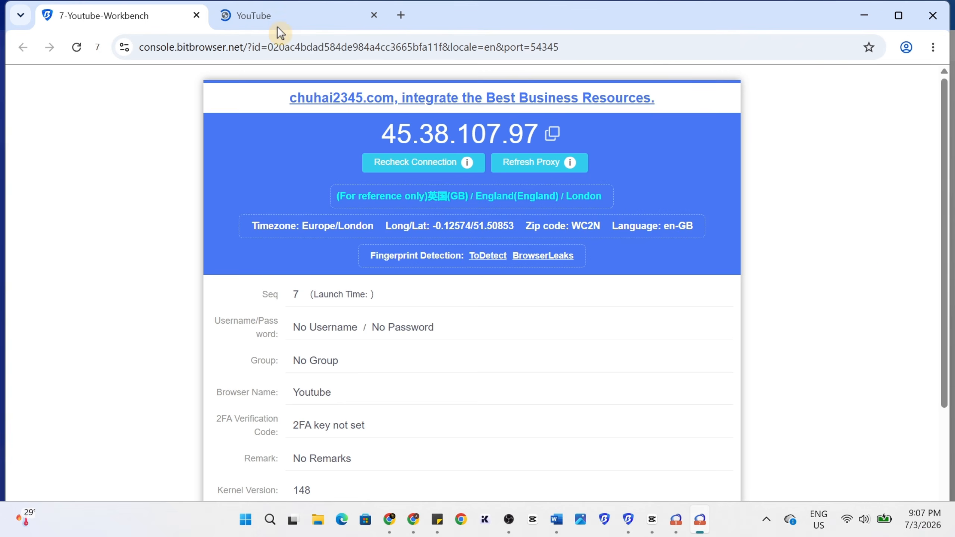
# - Show YouTube in its profile, launch the Amazon profile, and check Instagram's proxy details
pyautogui.click(279, 26)
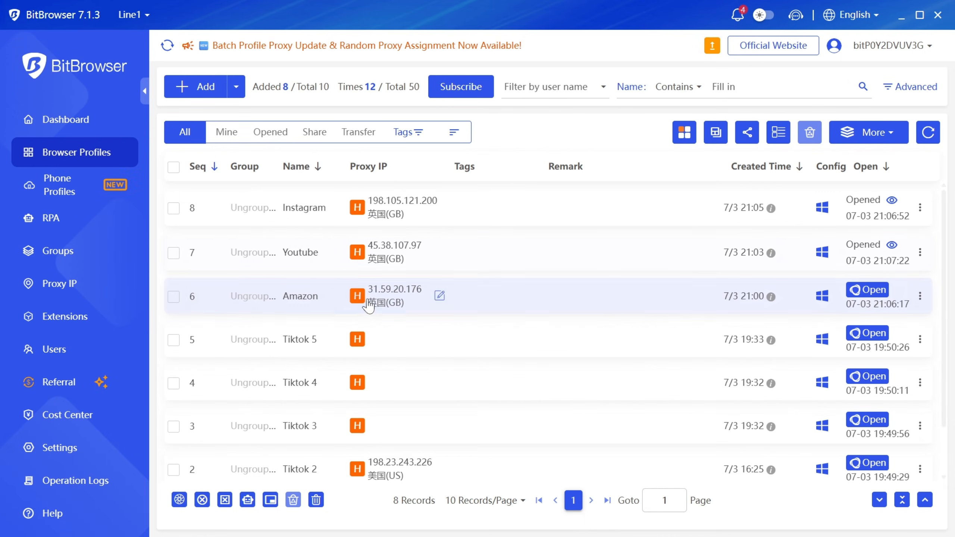
pyautogui.click(876, 290)
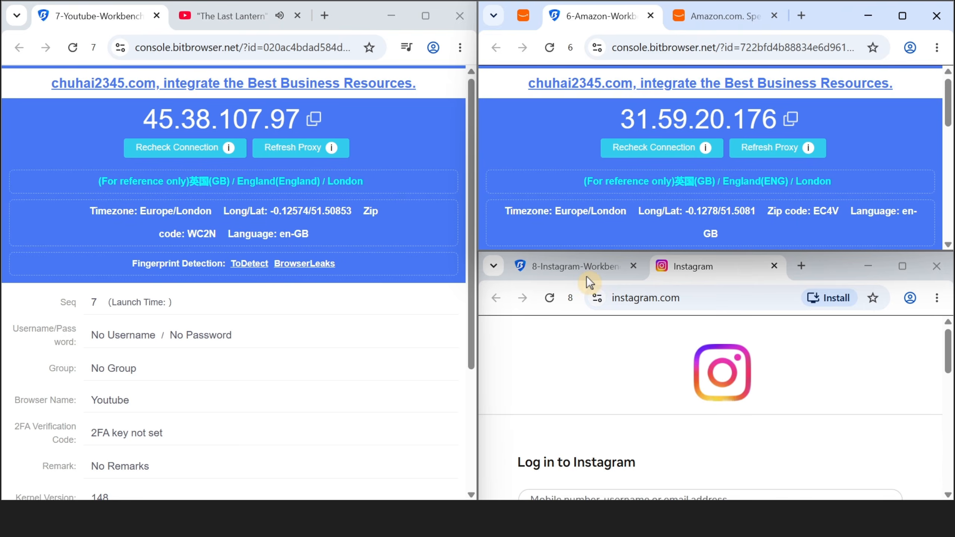
pyautogui.click(588, 277)
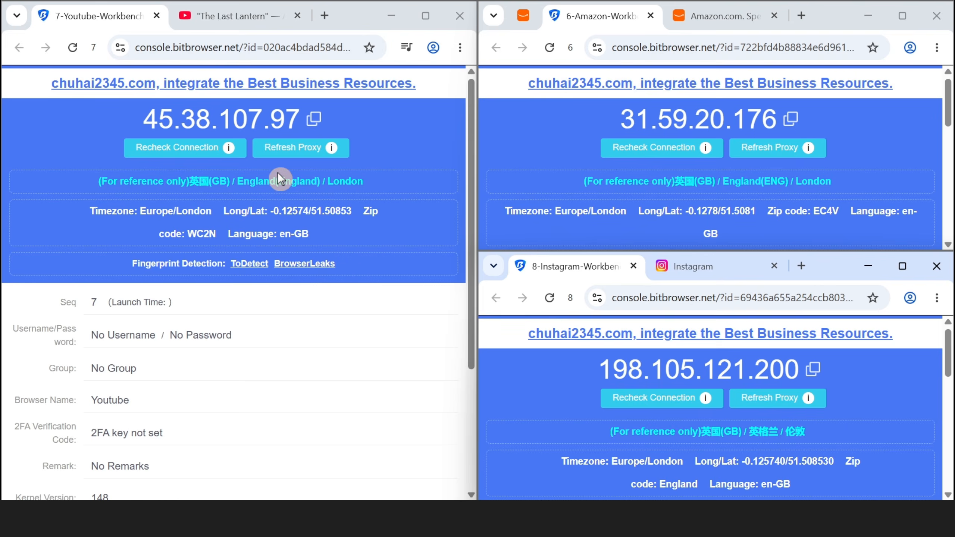
pyautogui.scroll(-1, 641, 161)
pyautogui.scroll(1, 641, 162)
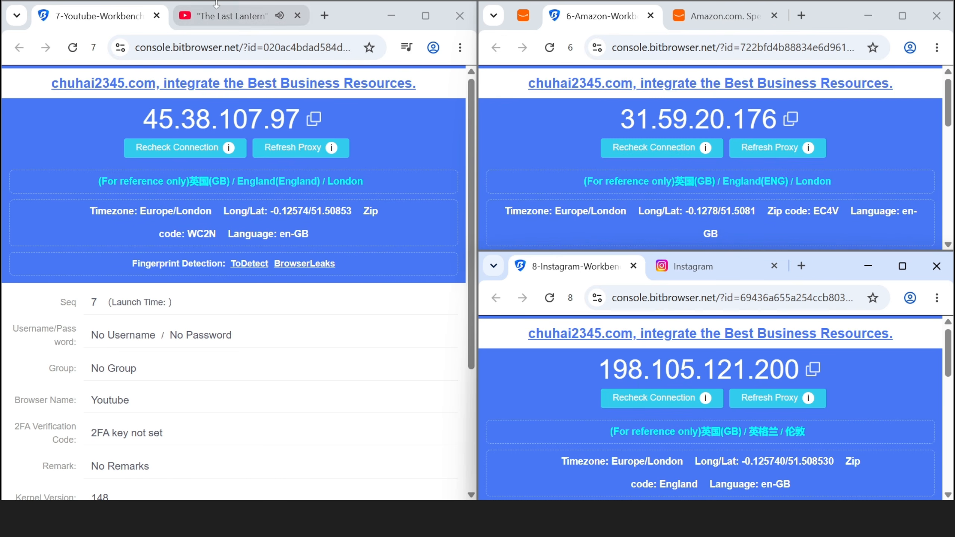
# - Switch the tiled windows to the YouTube video, the Amazon.com store and Instagram's login page
pyautogui.click(217, 17)
pyautogui.click(726, 17)
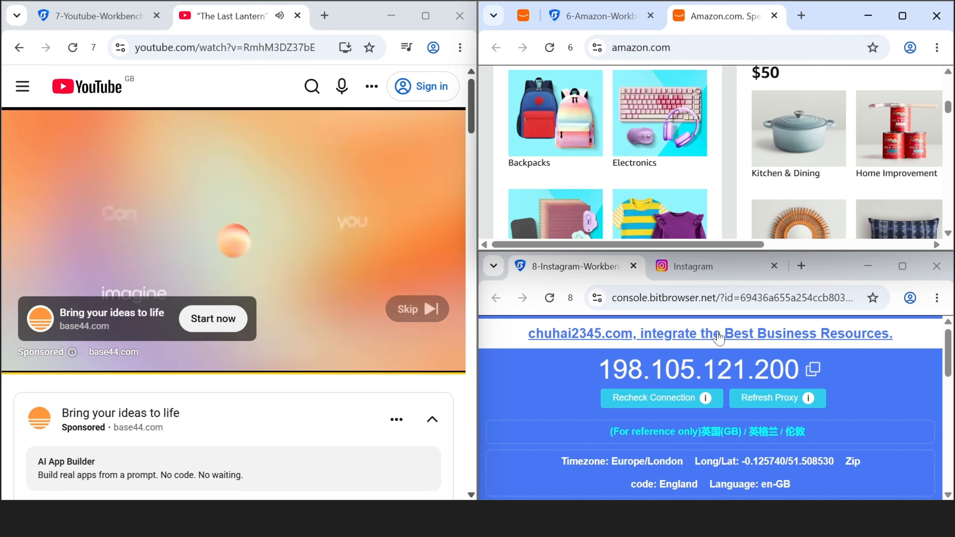
pyautogui.click(694, 268)
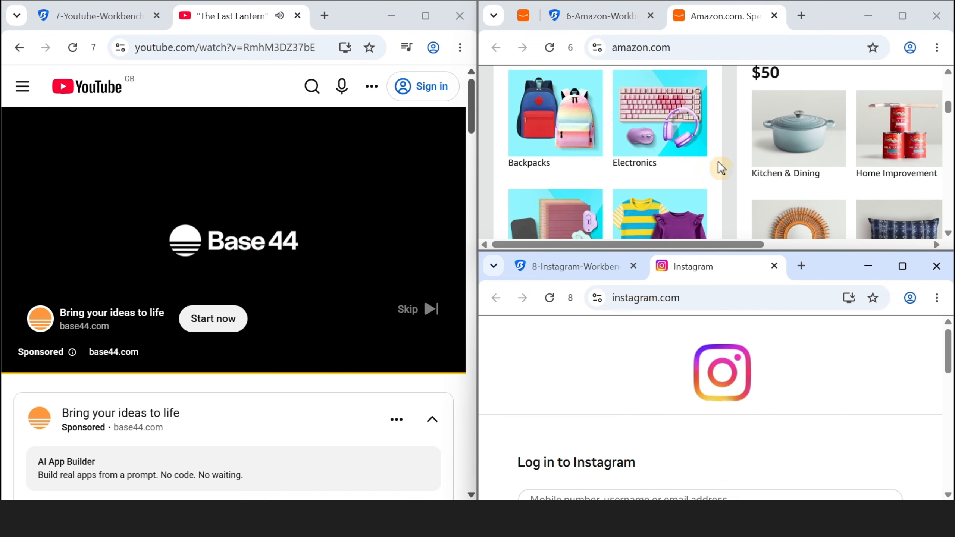